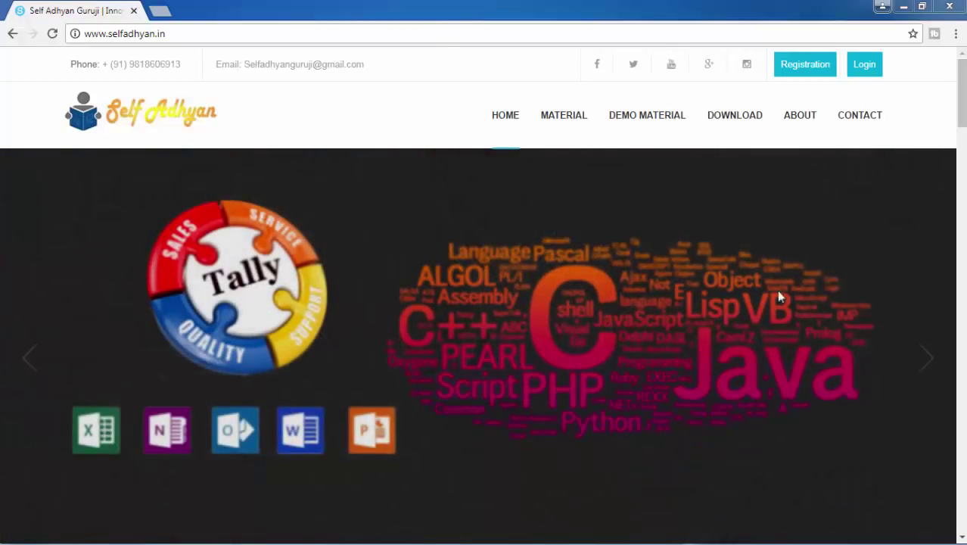
# Step: Sign in to the Self Adhyan member account with the username and password
pyautogui.moveTo(575, 120)
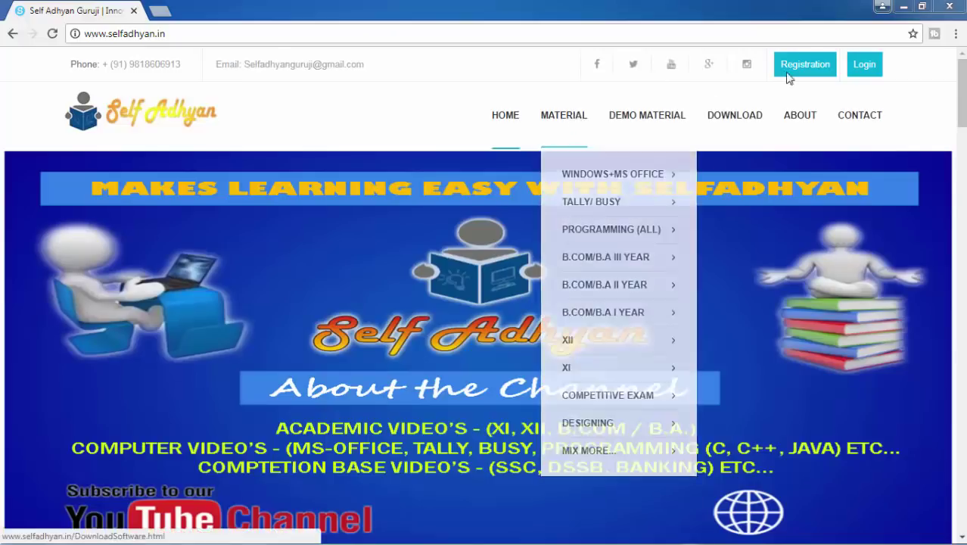
pyautogui.click(873, 66)
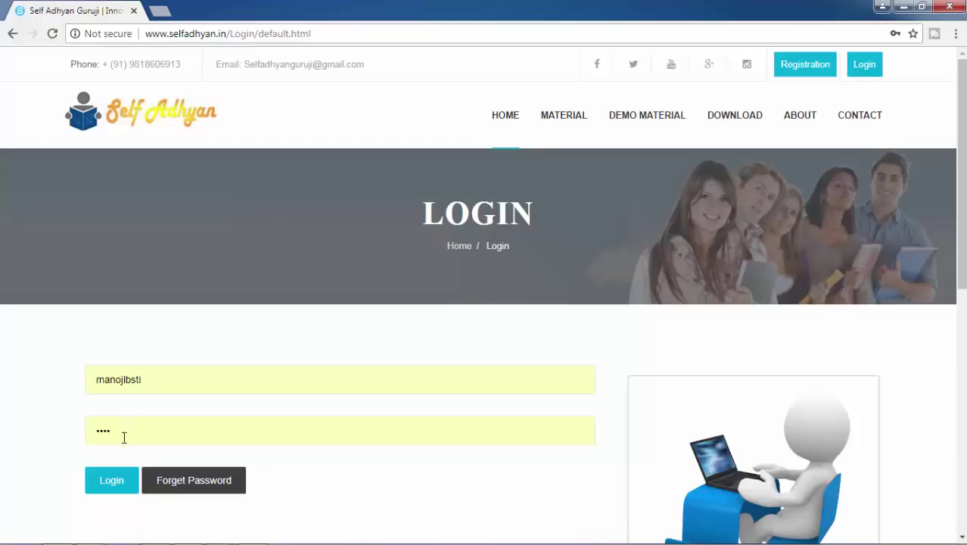
pyautogui.click(114, 477)
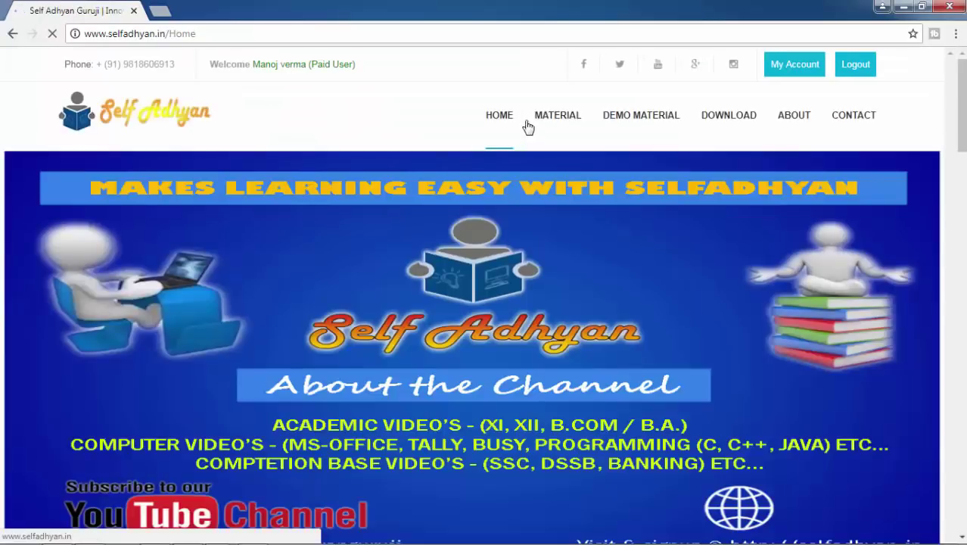
pyautogui.moveTo(554, 123)
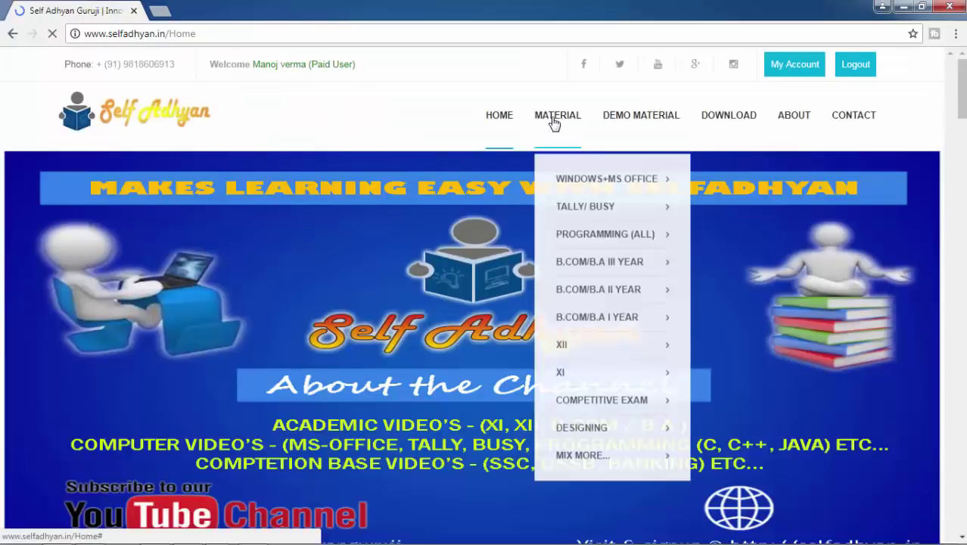
pyautogui.moveTo(575, 177)
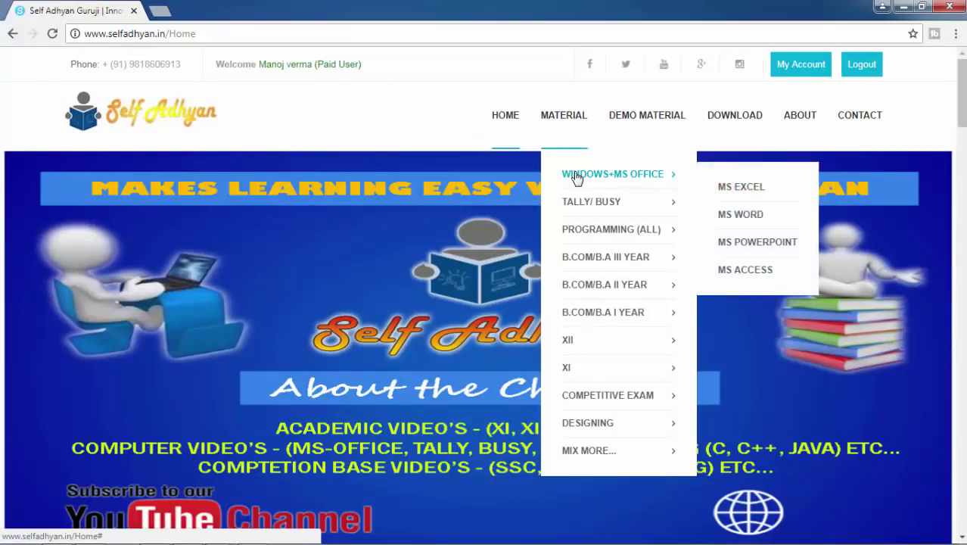
# Step: Open the MS Word study material and scroll down to the OUR PDF DOCUMENTS list
pyautogui.click(742, 215)
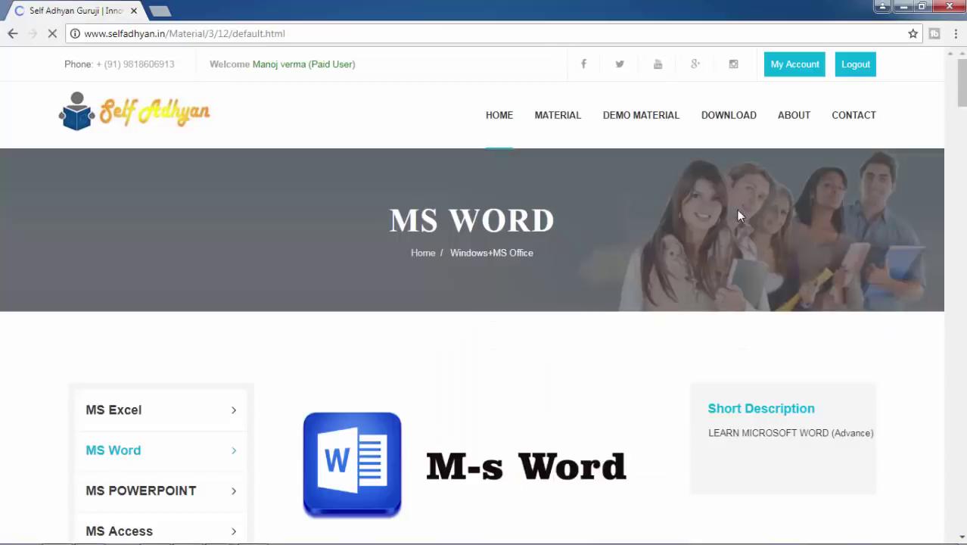
pyautogui.scroll(-4, 736, 213)
pyautogui.scroll(-3, 730, 218)
pyautogui.scroll(-2, 731, 218)
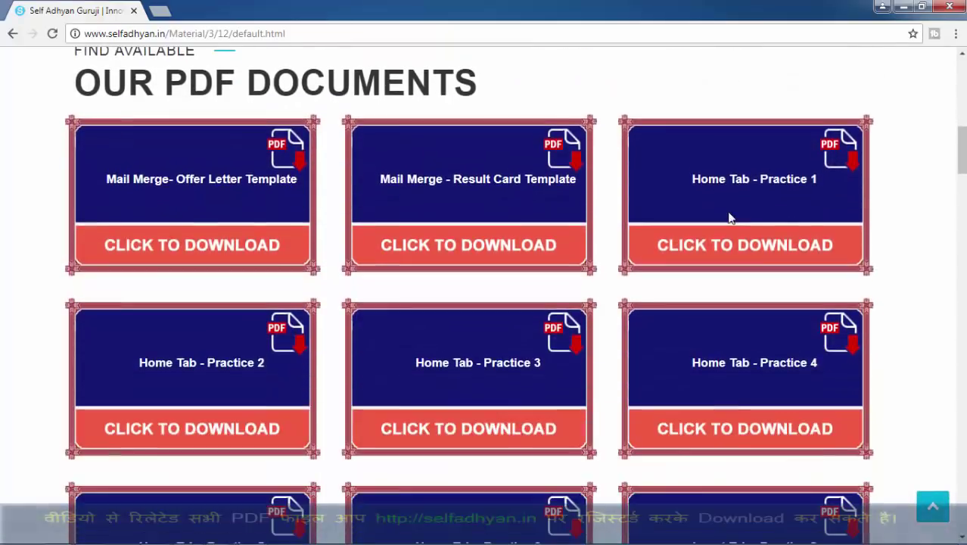
# Step: Download the Home Tab - Practice 1 PDF and open it from the download shelf
pyautogui.moveTo(730, 218)
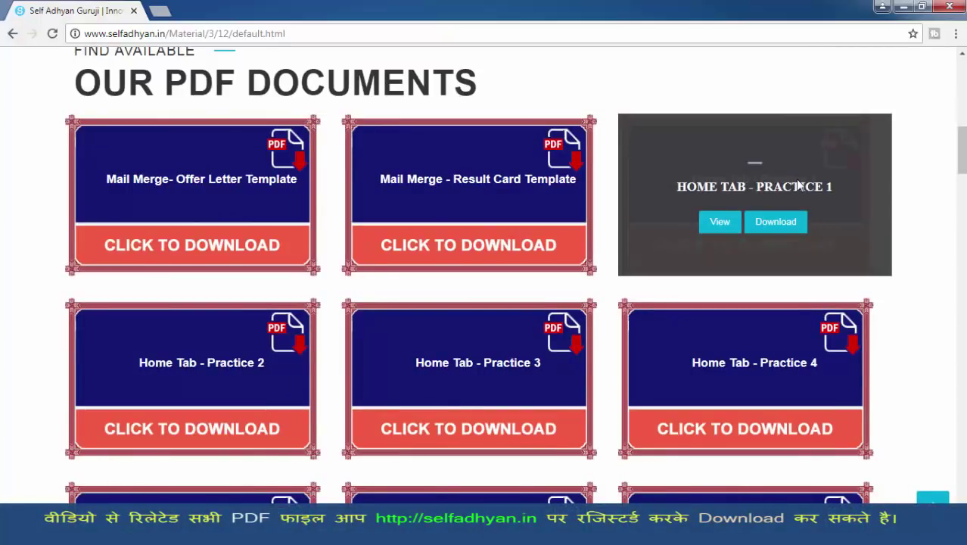
pyautogui.click(772, 221)
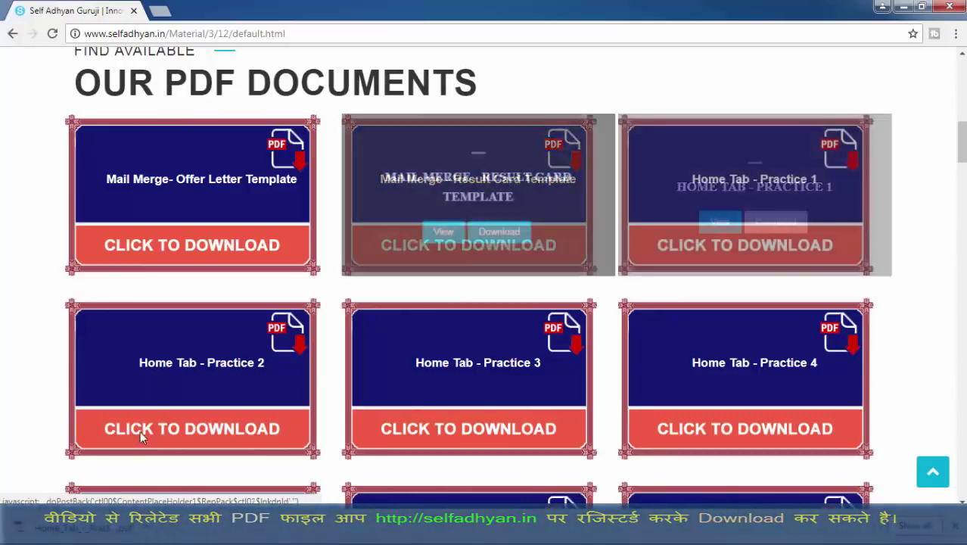
pyautogui.click(83, 528)
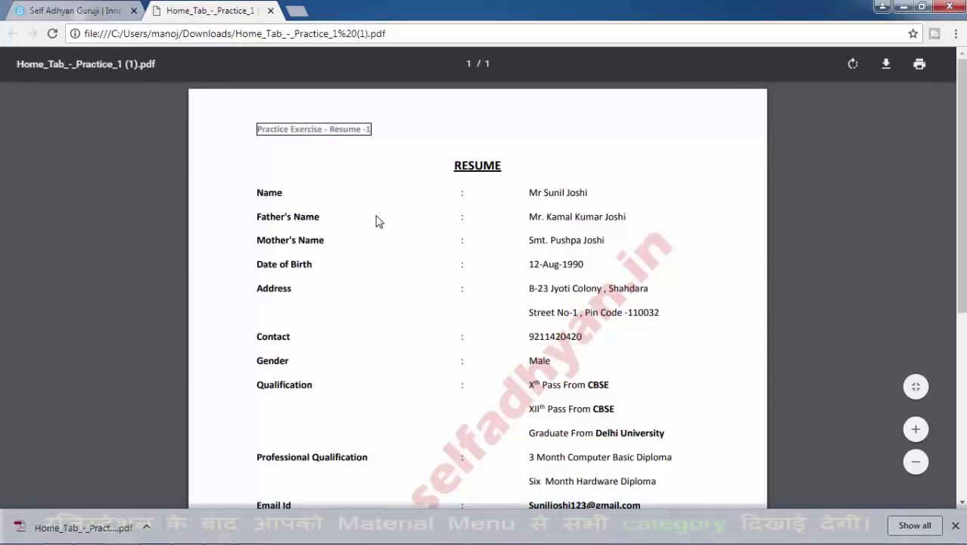
pyautogui.hotkey('ctrl', '+')
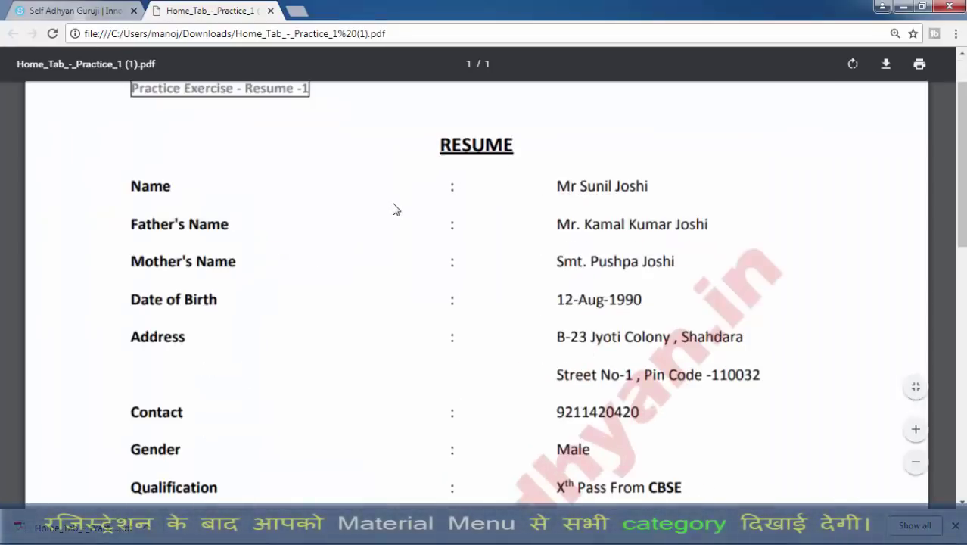
pyautogui.hotkey('ctrl', '+')
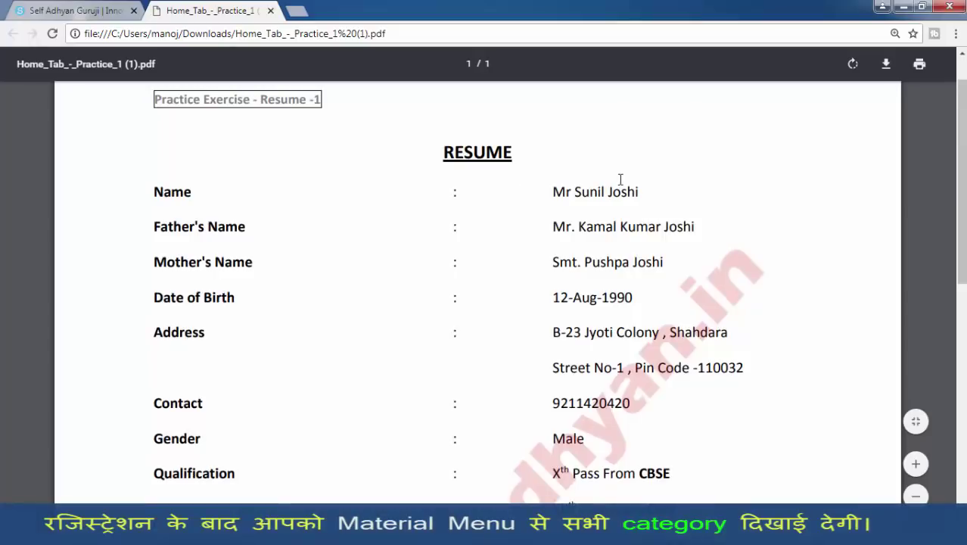
pyautogui.scroll(1, 621, 179)
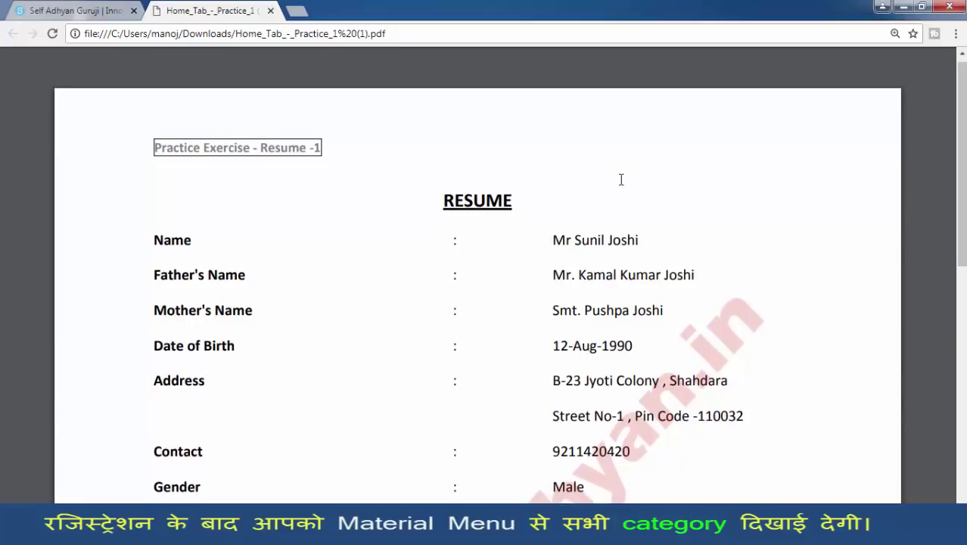
pyautogui.scroll(-6, 621, 179)
pyautogui.scroll(-4, 621, 182)
pyautogui.scroll(-2, 621, 182)
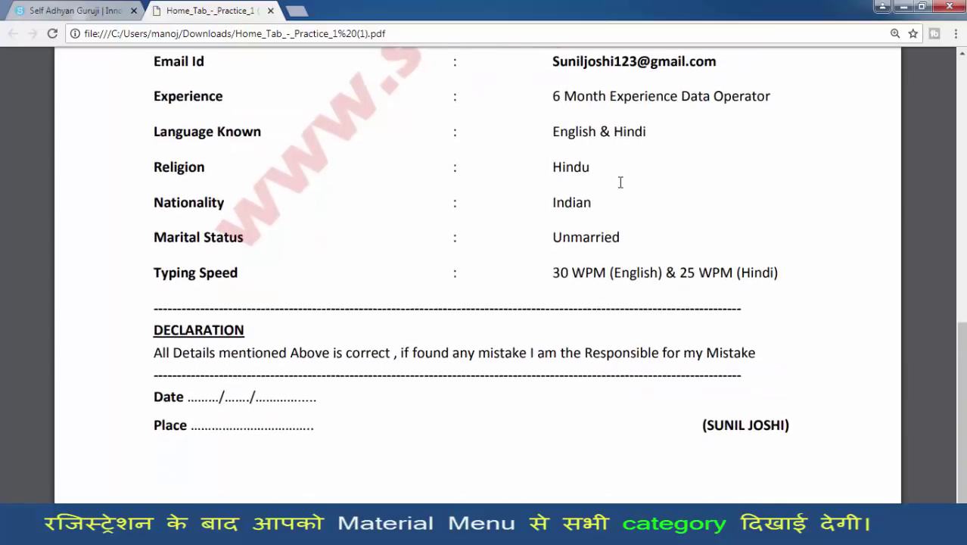
pyautogui.scroll(1, 621, 182)
pyautogui.scroll(5, 621, 182)
pyautogui.scroll(3, 620, 182)
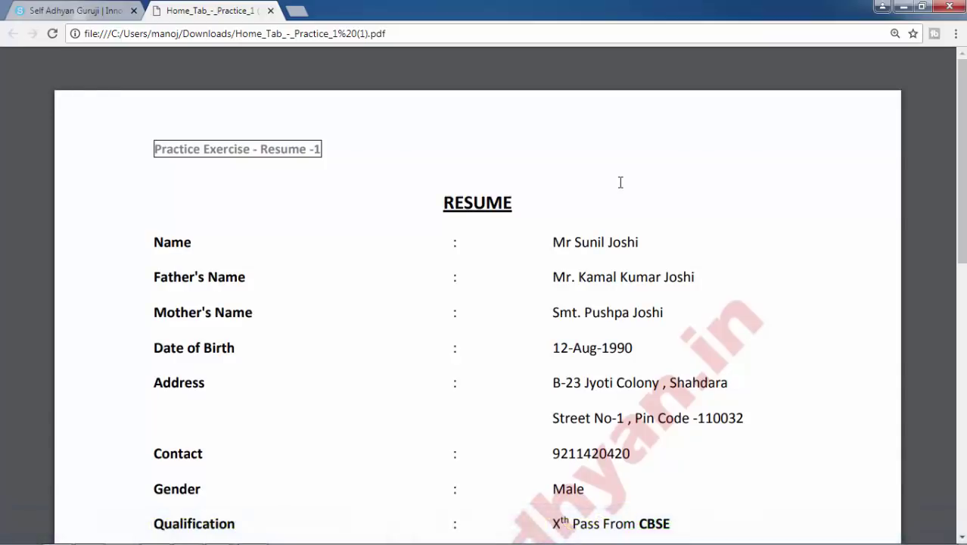
# Step: Launch Word via winword, create a blank document, and show the ruler from the VIEW tab
pyautogui.press('super+r')
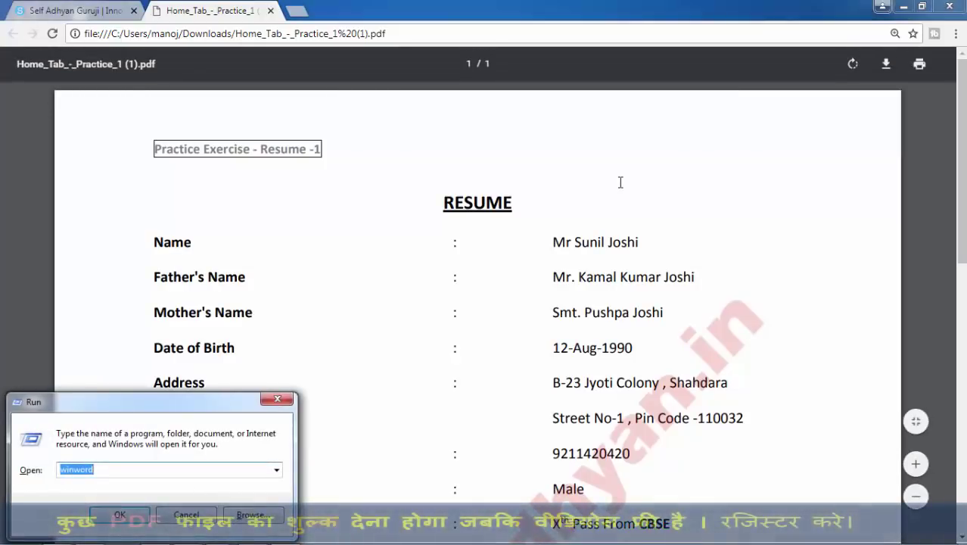
pyautogui.press('Return')
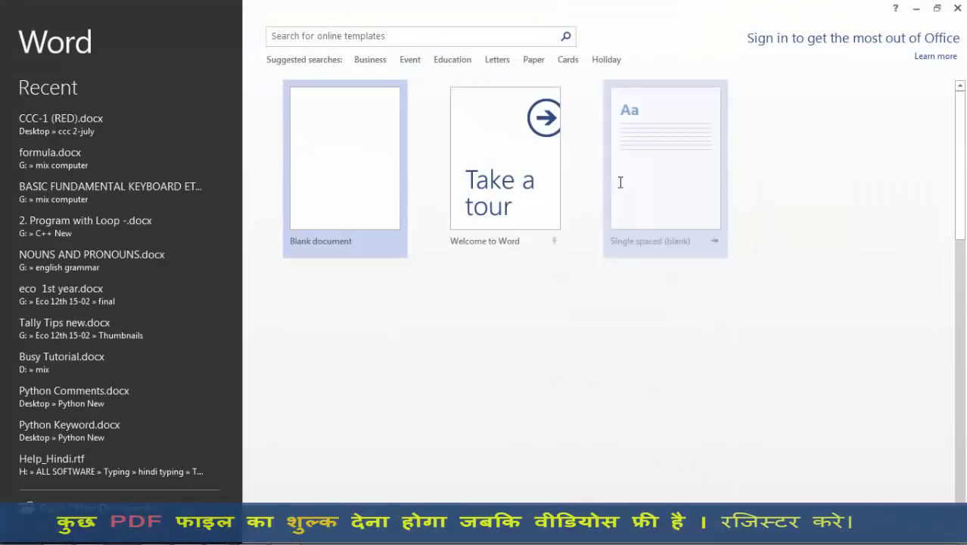
pyautogui.click(384, 151)
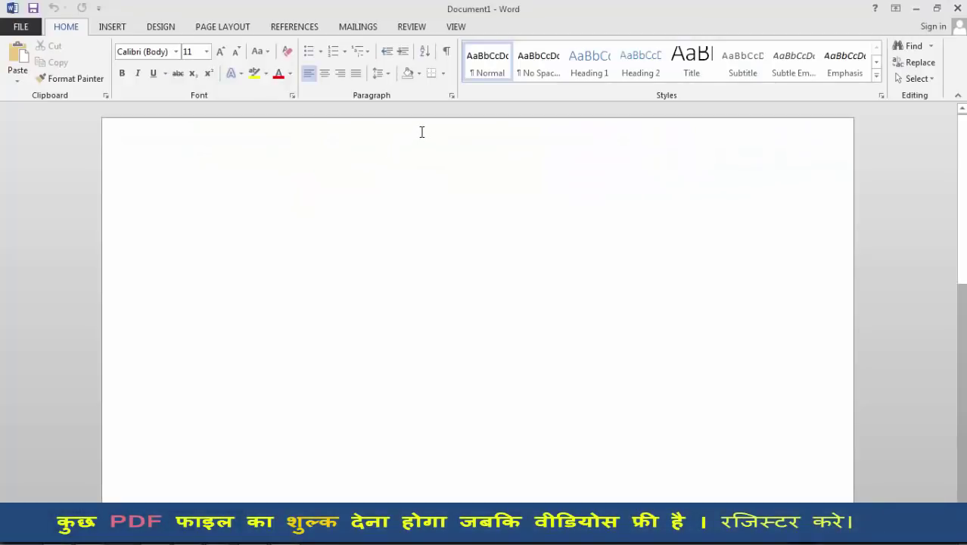
pyautogui.click(455, 26)
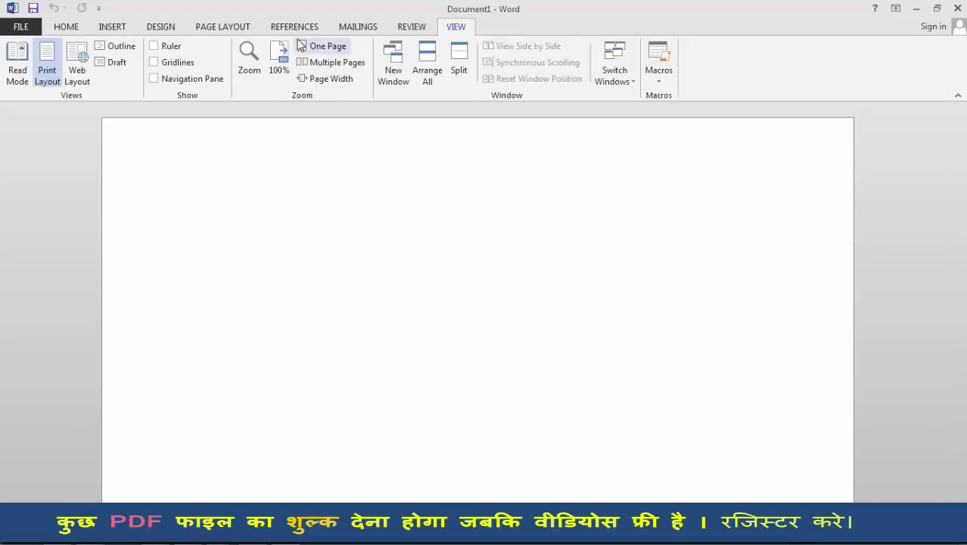
pyautogui.click(168, 50)
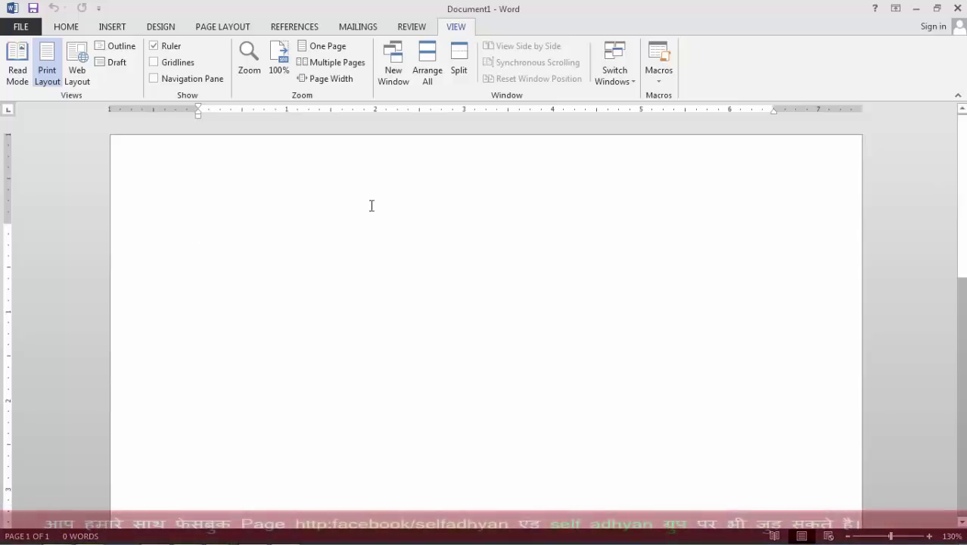
# Step: Type a 'resume' title line and a tab-spaced 'Name' line with the candidate's full name
pyautogui.write('resume')
pyautogui.press('Return')
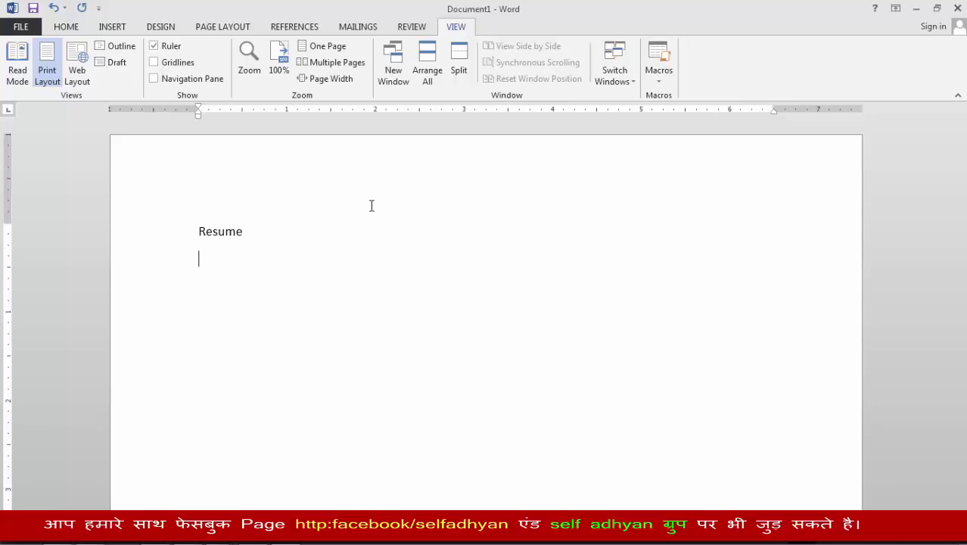
pyautogui.write('name')
pyautogui.press('Tab')
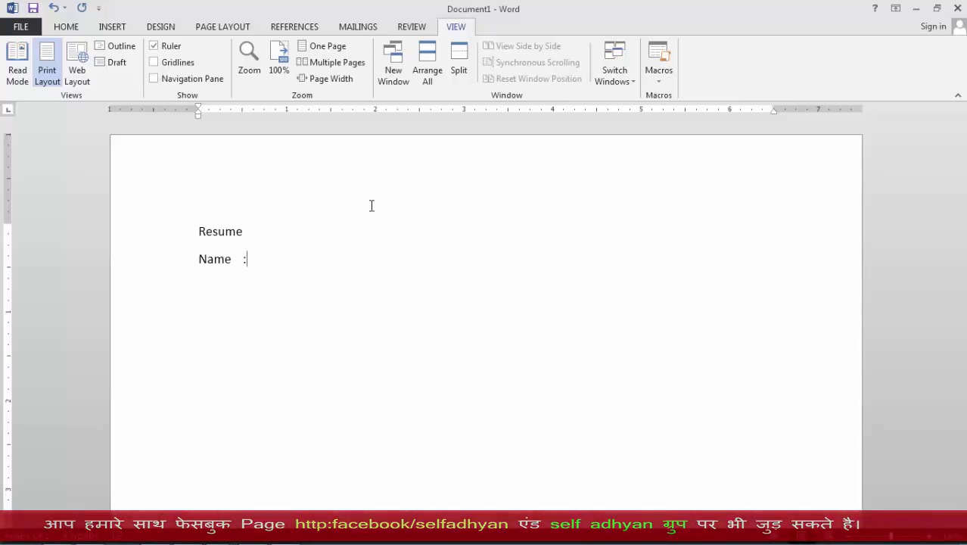
pyautogui.press('Tab')
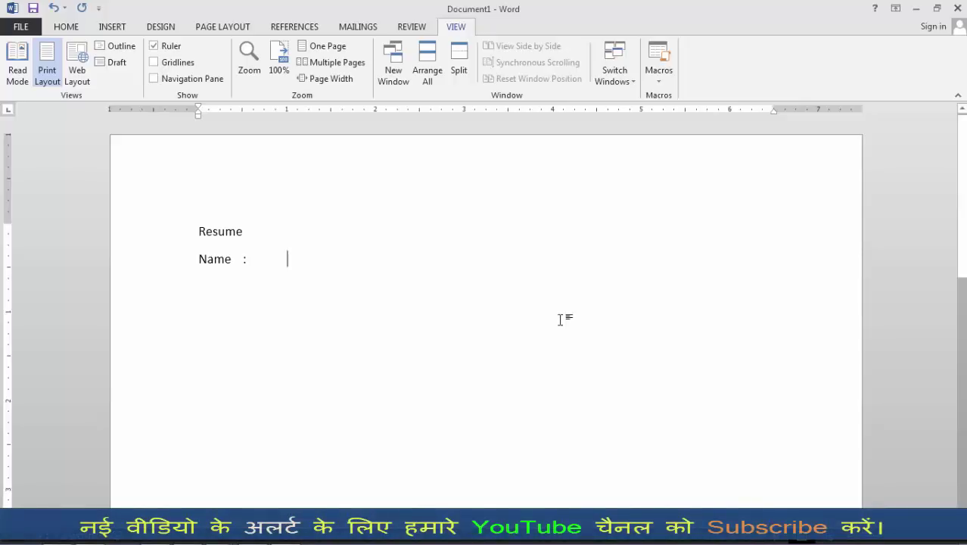
pyautogui.write('Mr.')
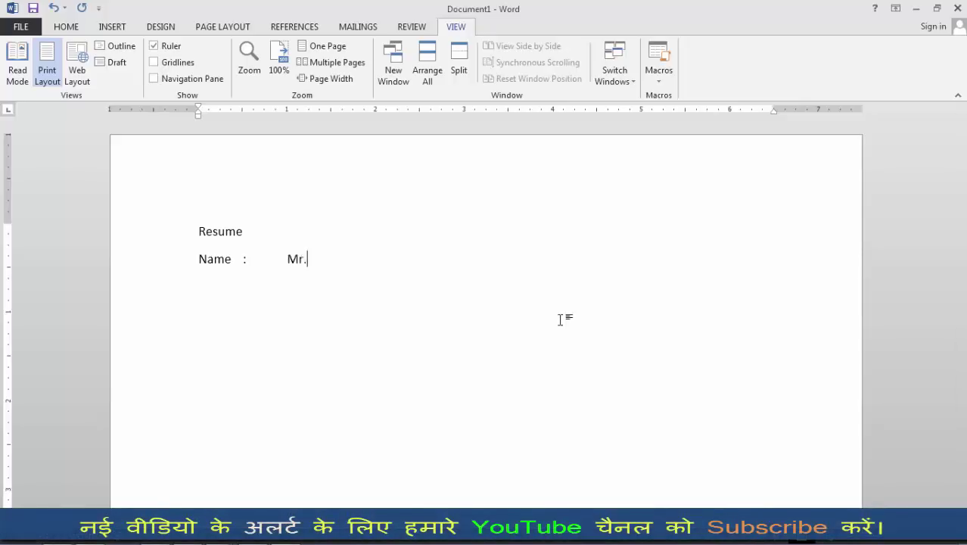
pyautogui.press('Return')
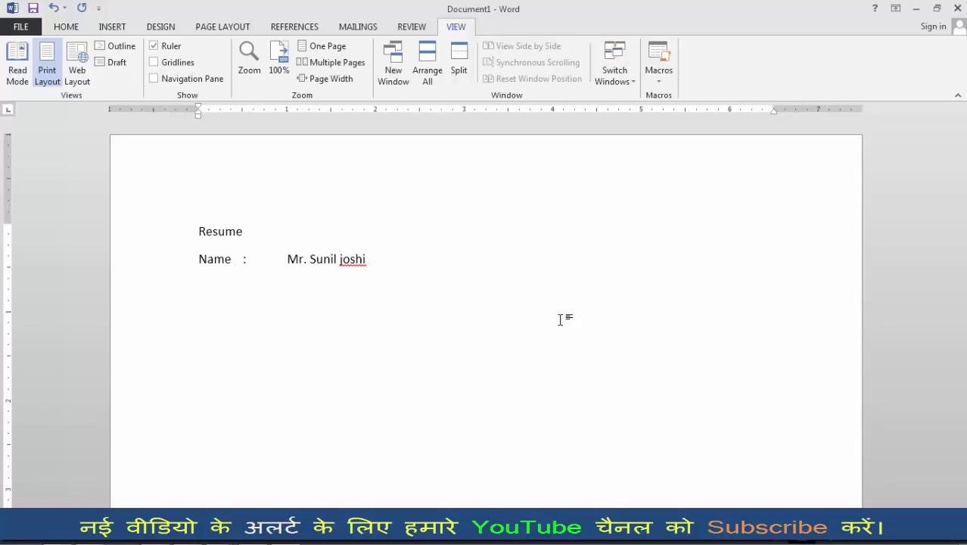
# Step: Complete the Father's name line with a tab-spaced colon and the father's full name, fixing a typo
pyautogui.write('father')
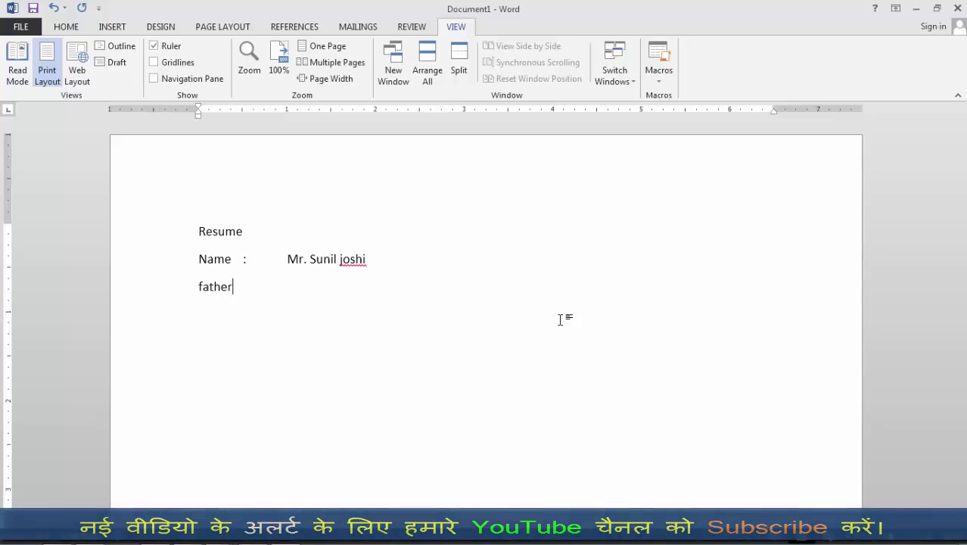
pyautogui.write("'s name")
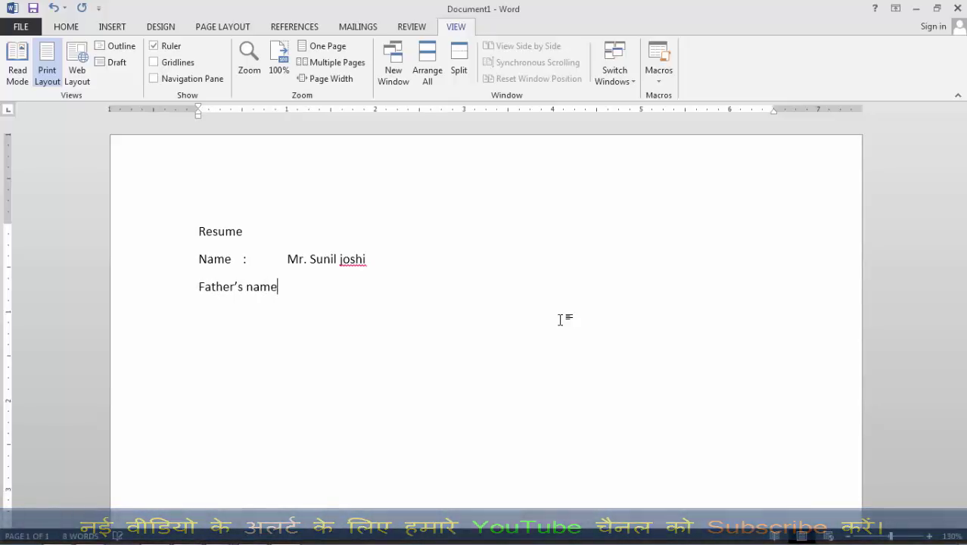
pyautogui.press('Tab')
pyautogui.write(':')
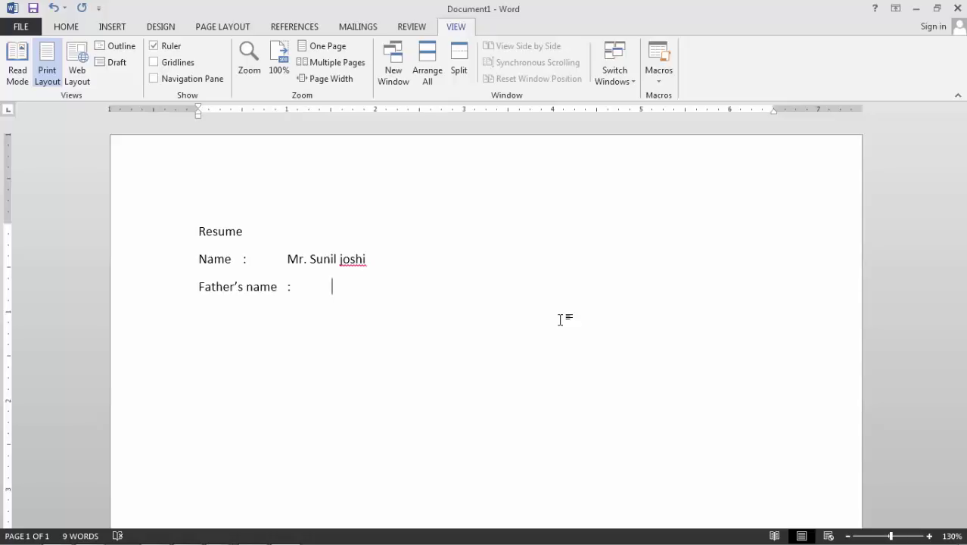
pyautogui.press('Tab')
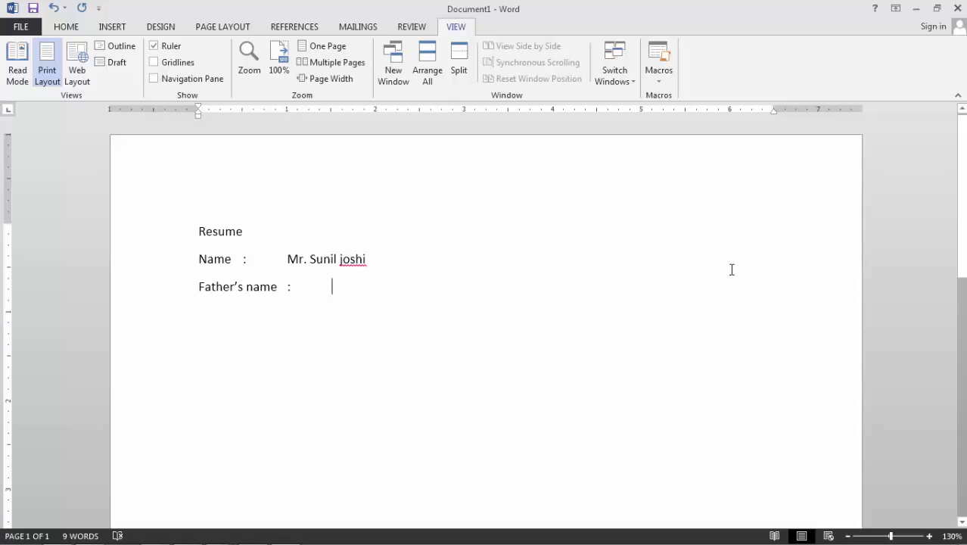
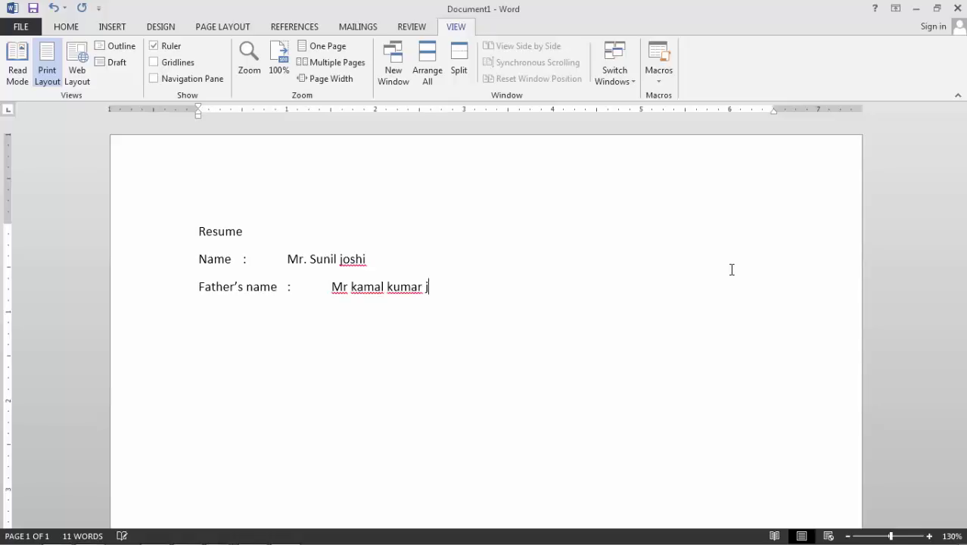
pyautogui.press('Return')
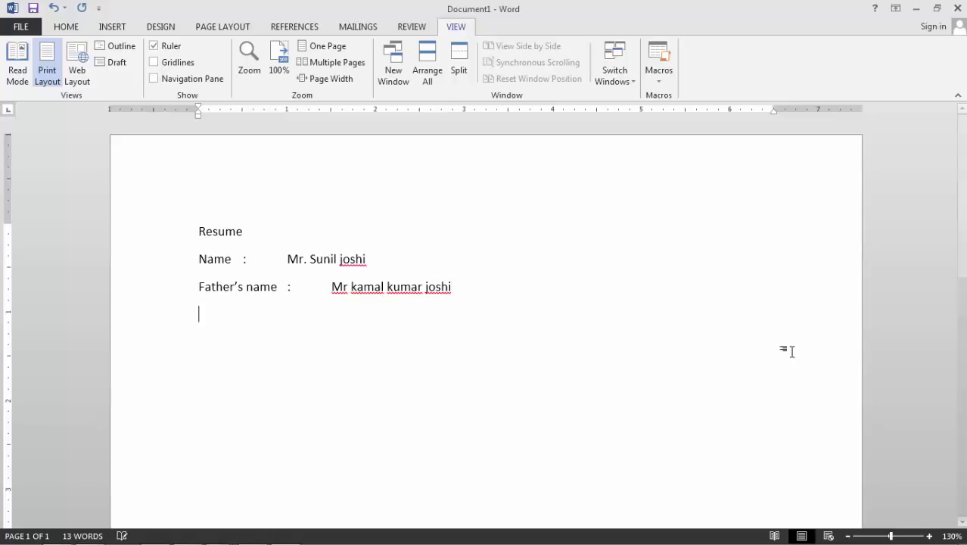
# Step: Add a Mother's name line with the mother's full name after a tab
pyautogui.write('Mo')
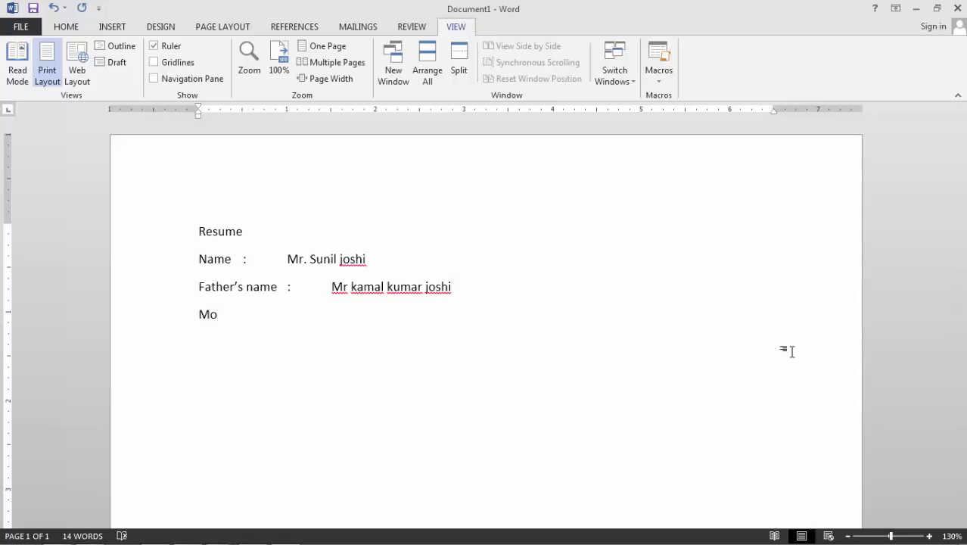
pyautogui.write("ther's name :")
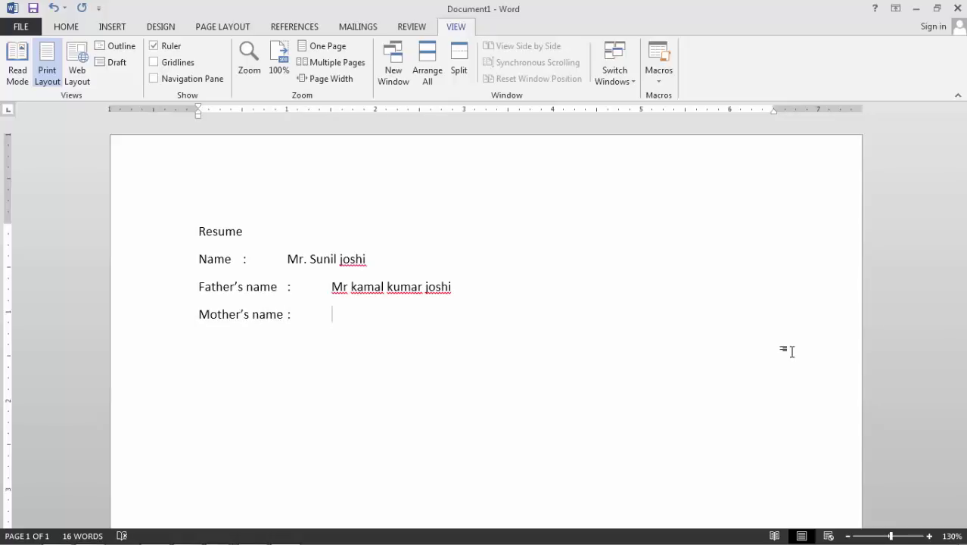
pyautogui.press('Tab')
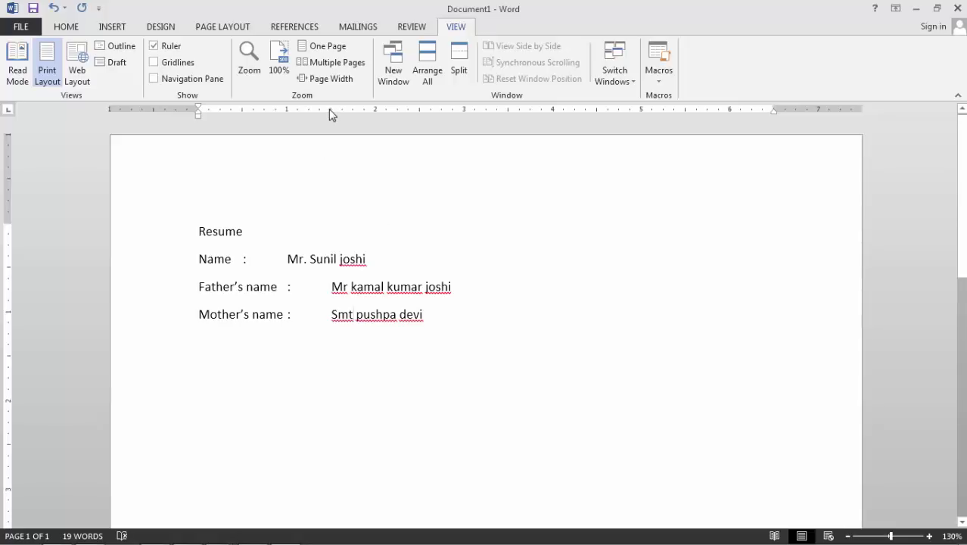
pyautogui.write('.')
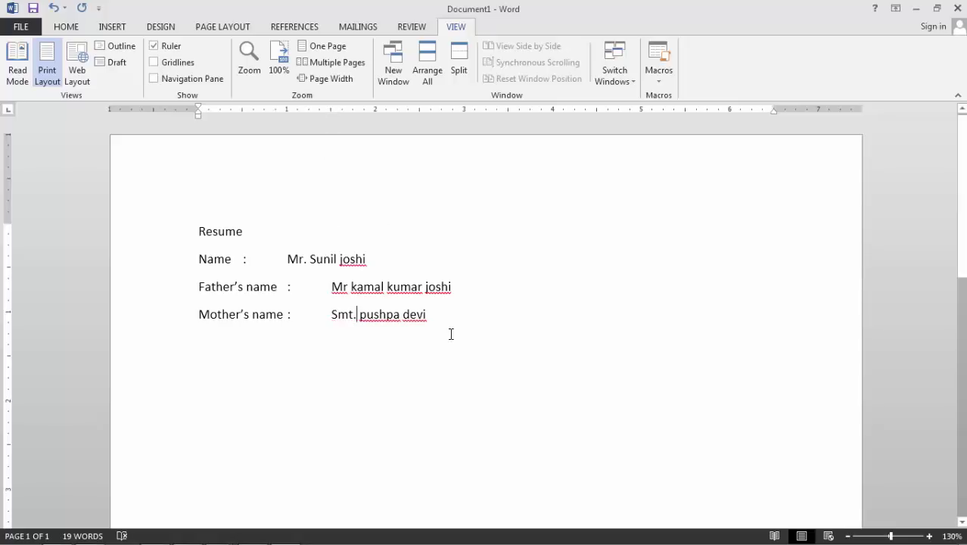
# Step: Set left tab stops near 3 and 4 inches on the three name lines
pyautogui.moveTo(429, 310); pyautogui.dragTo(178, 195)
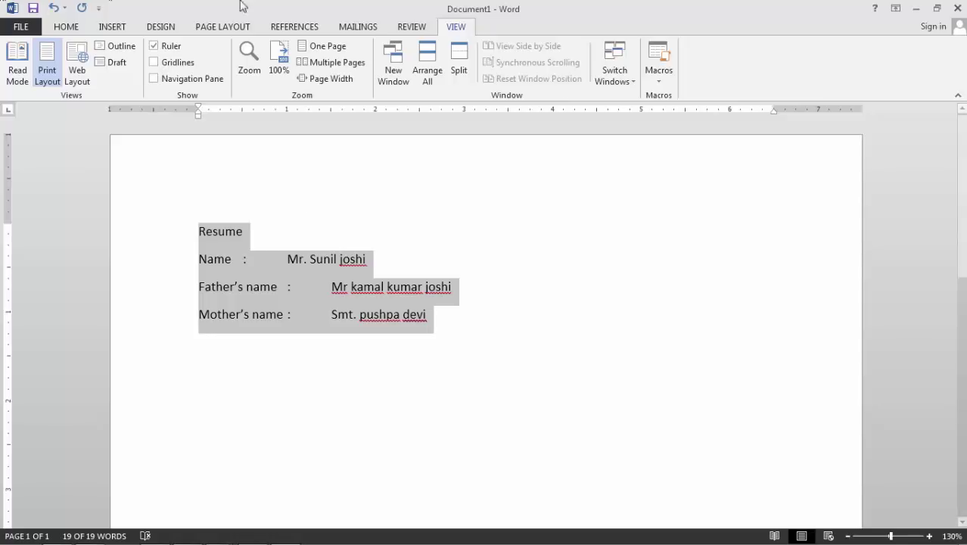
pyautogui.click(595, 336)
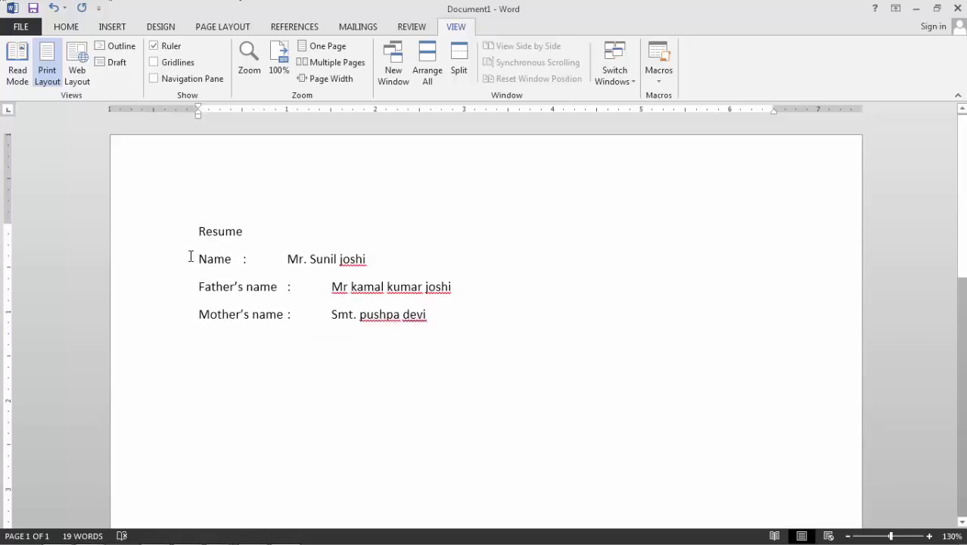
pyautogui.moveTo(190, 255); pyautogui.dragTo(418, 344)
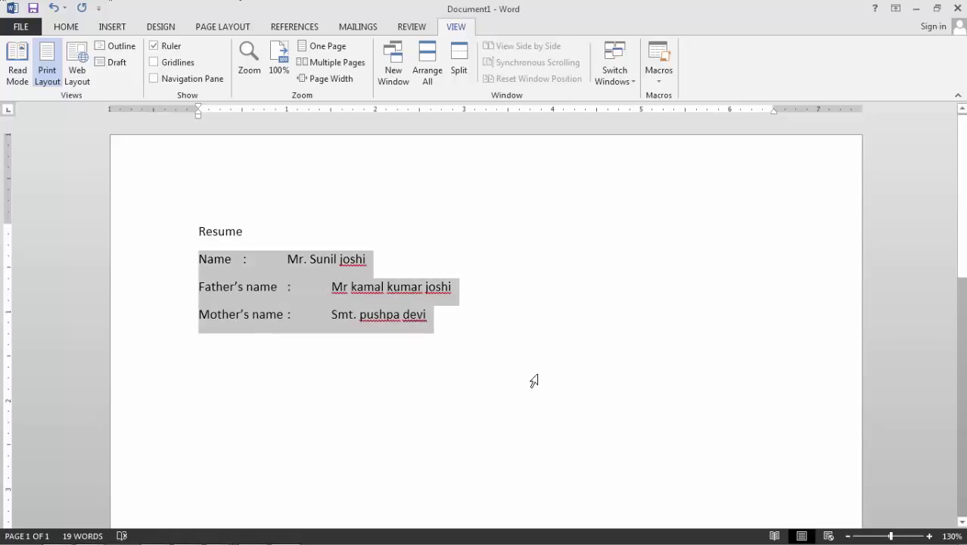
pyautogui.click(465, 111)
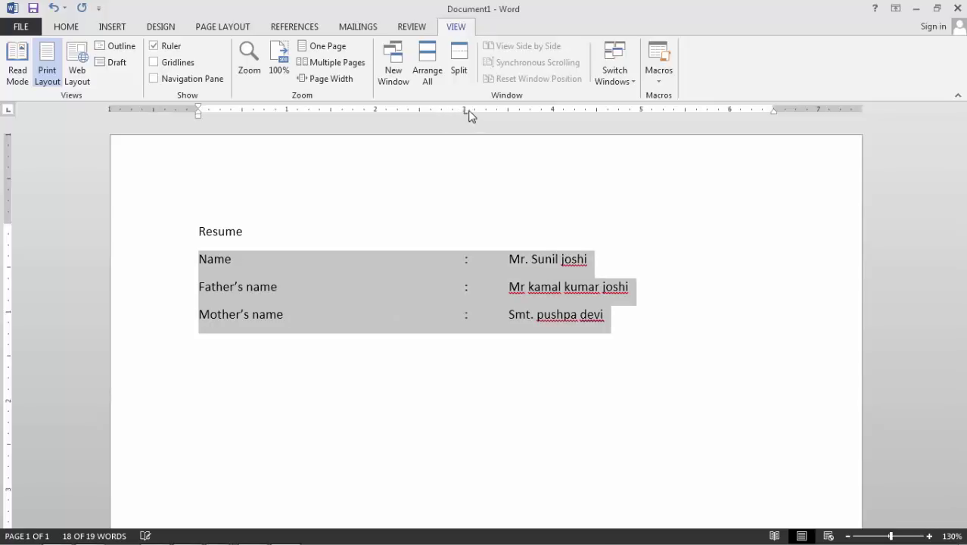
pyautogui.click(553, 112)
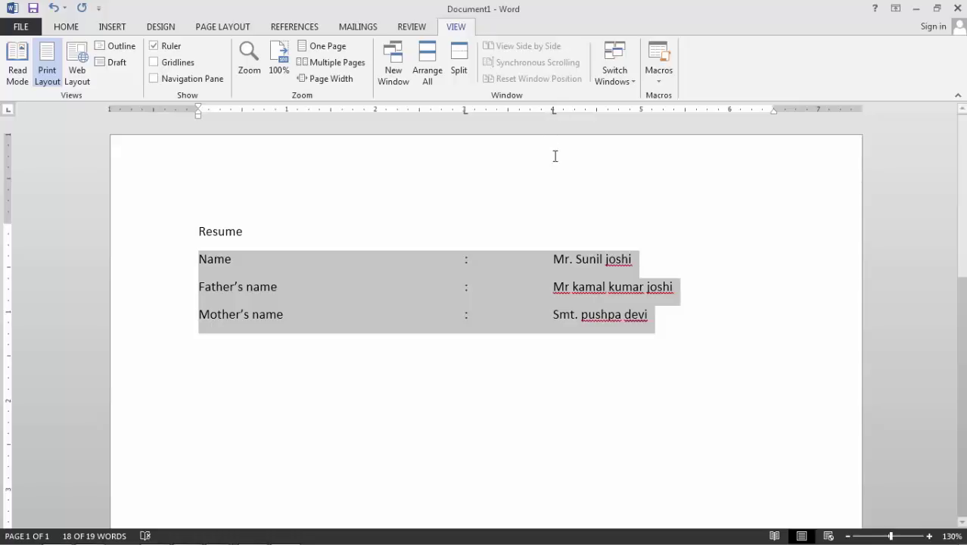
pyautogui.click(499, 265)
# Step: Apply Capitalize Each Word to the Name, Father's name and Mother's name lines
pyautogui.hotkey('ctrl', 'a')
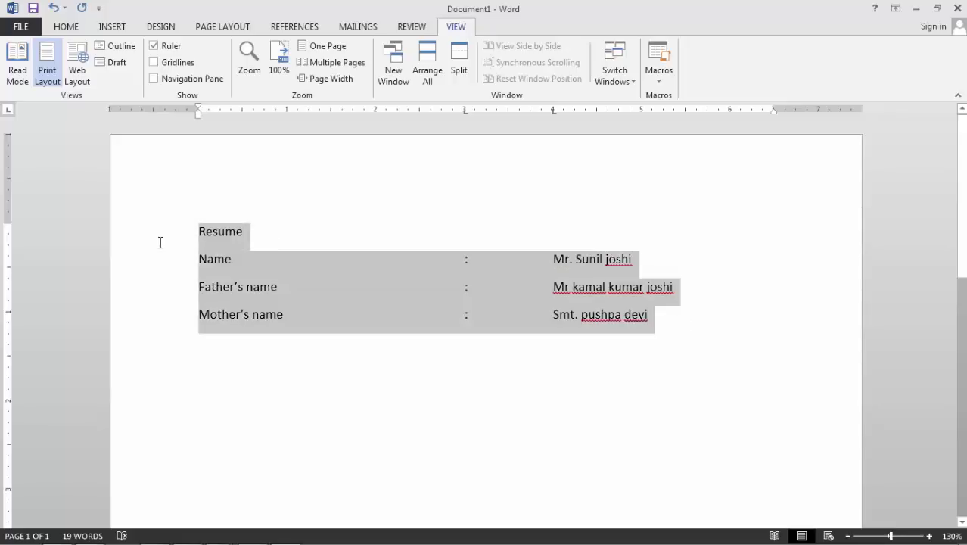
pyautogui.doubleClick(153, 261)
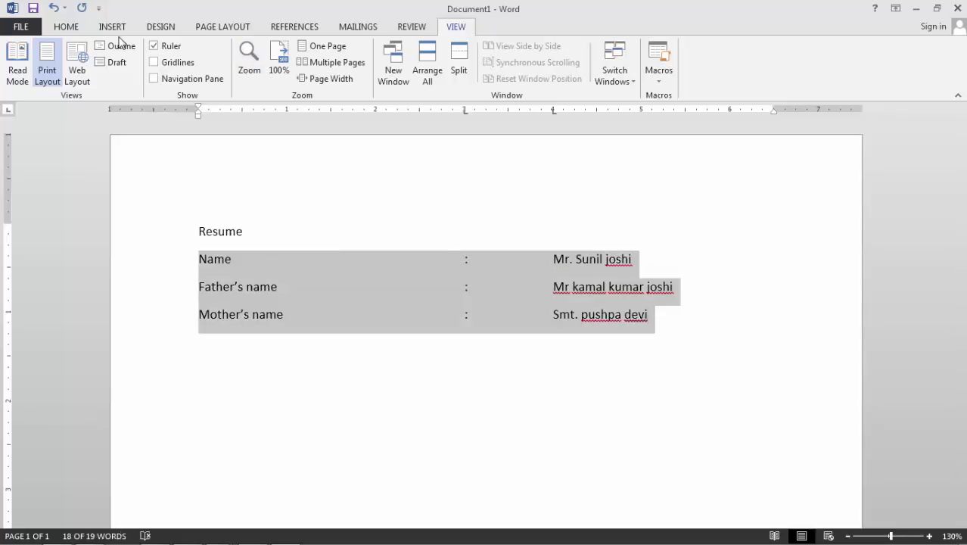
pyautogui.hotkey('ctrl', 'z')
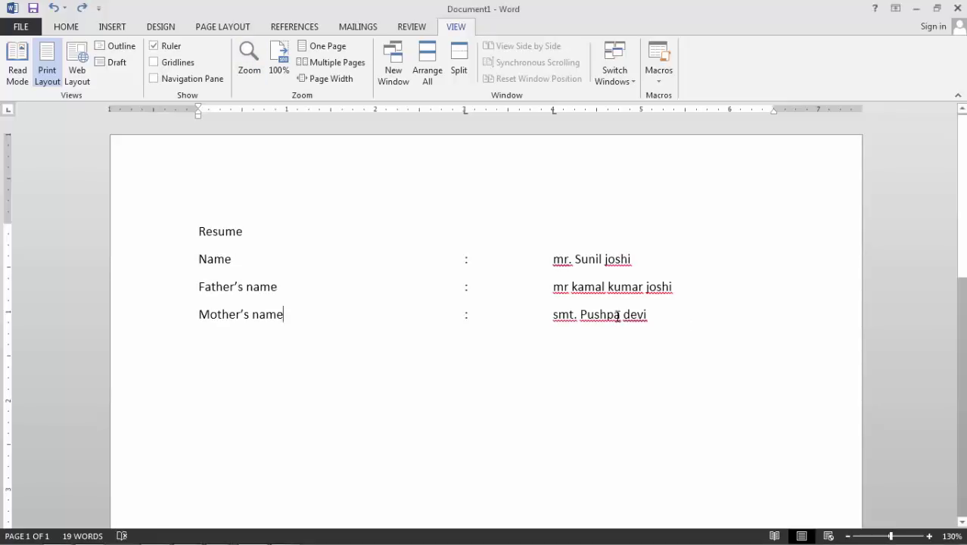
pyautogui.moveTo(648, 314); pyautogui.dragTo(182, 261)
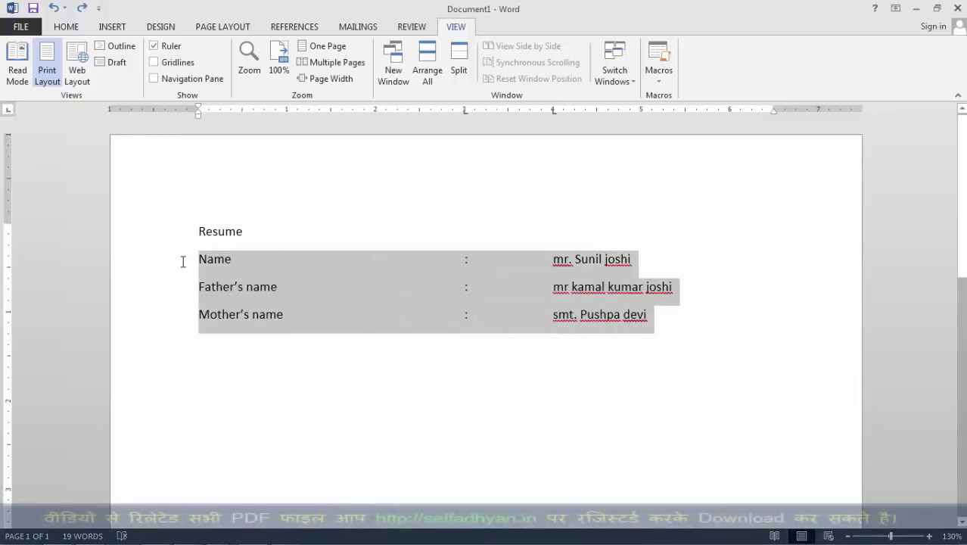
pyautogui.click(74, 27)
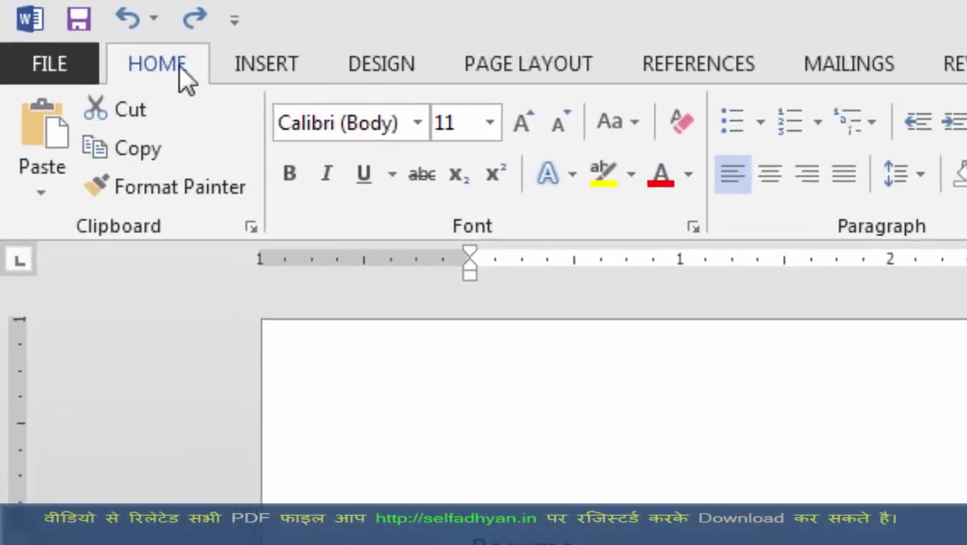
pyautogui.click(619, 129)
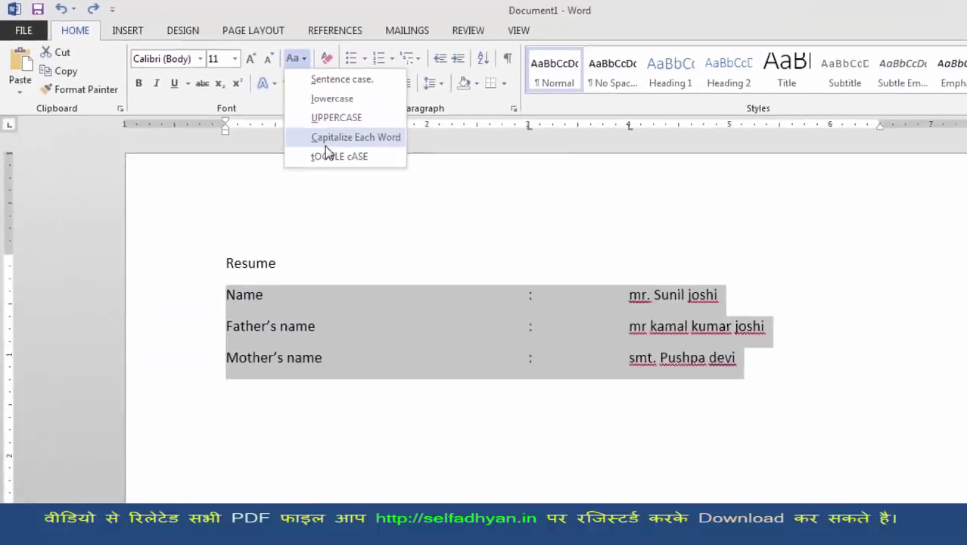
pyautogui.click(326, 143)
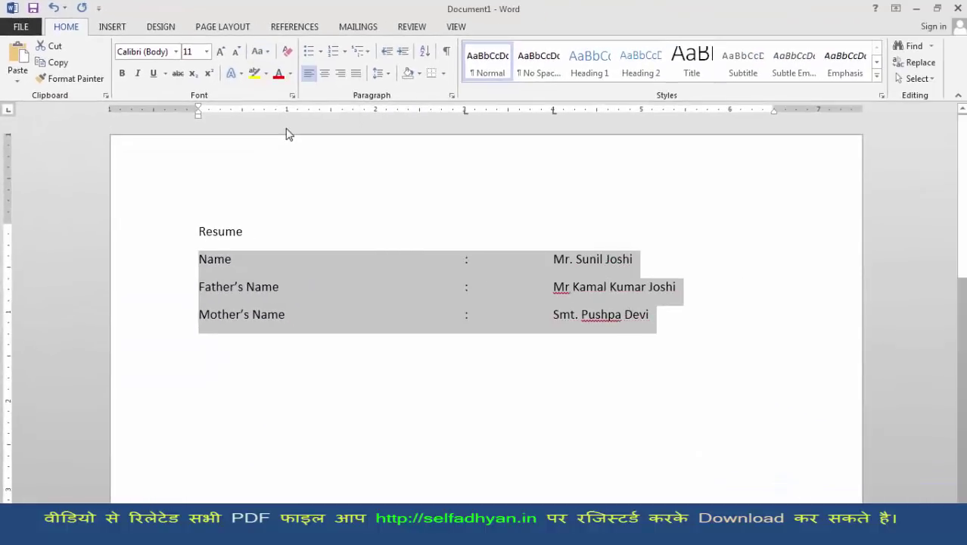
# Step: Add a period after Mr on the Father's Name line
pyautogui.click(557, 314)
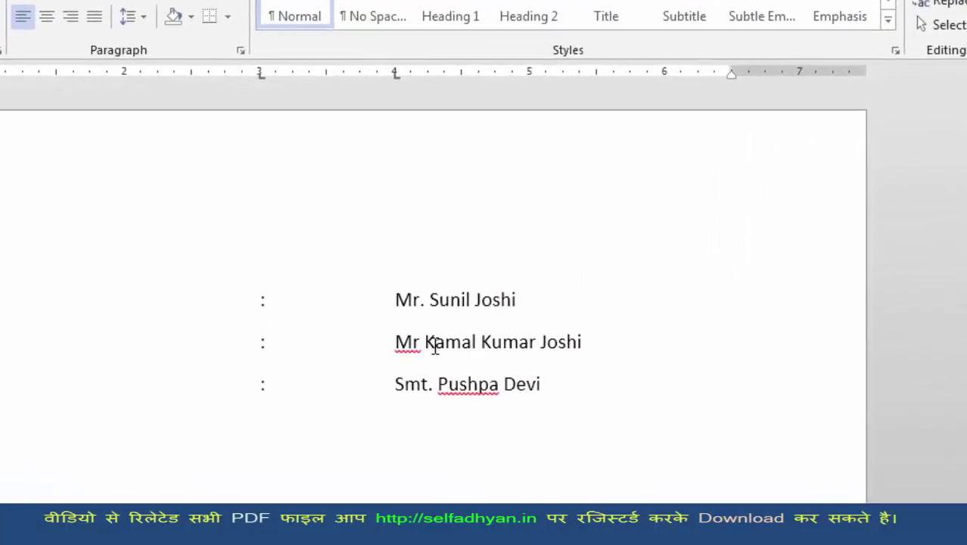
pyautogui.write('.')
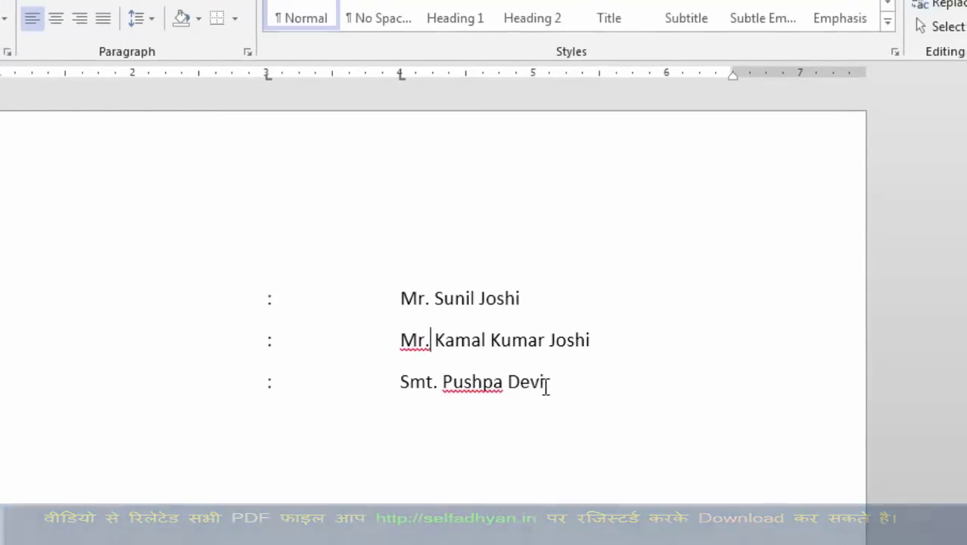
pyautogui.click(544, 386)
# Step: Format the heading as uppercase RESUME, centred, bold, underlined at 18 pt, and start a line below Mother's Name
pyautogui.click(138, 219)
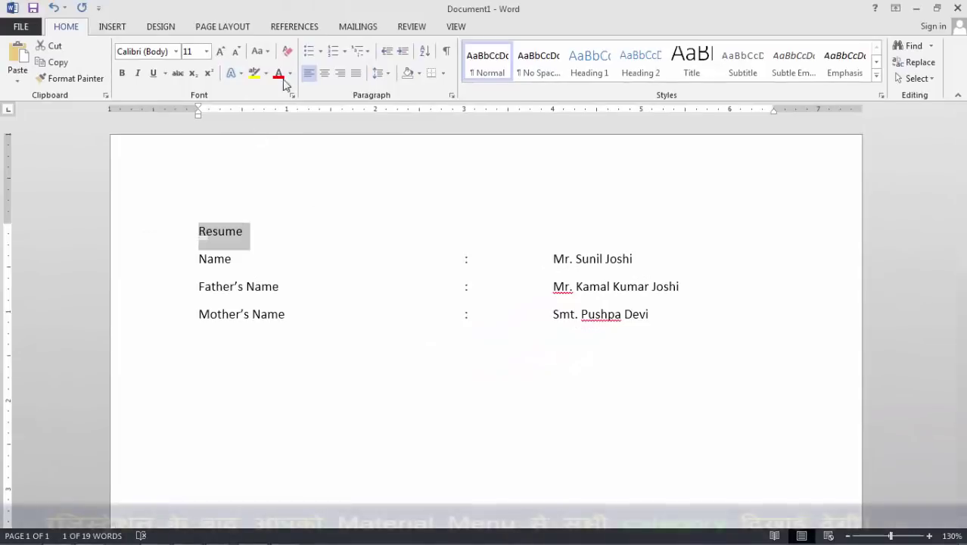
pyautogui.click(258, 51)
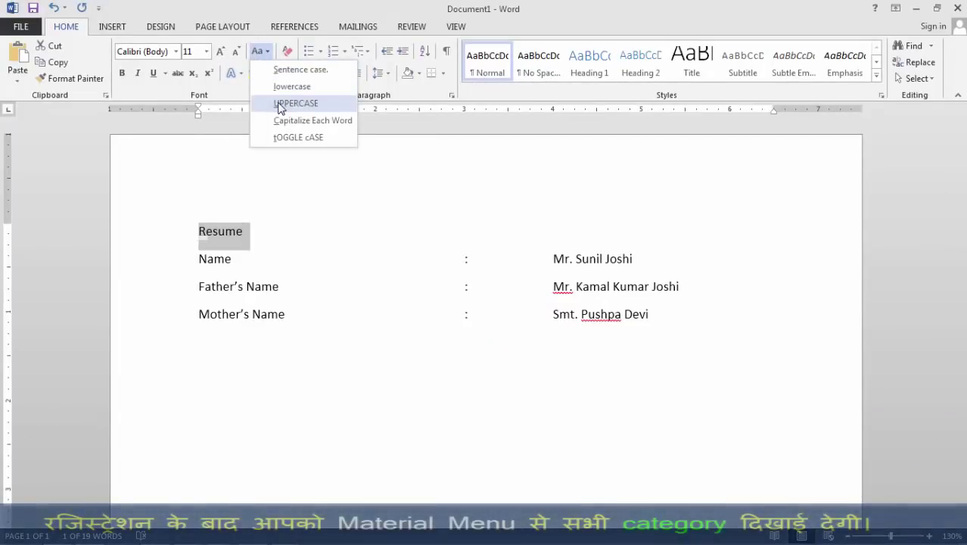
pyautogui.click(279, 101)
pyautogui.click(324, 72)
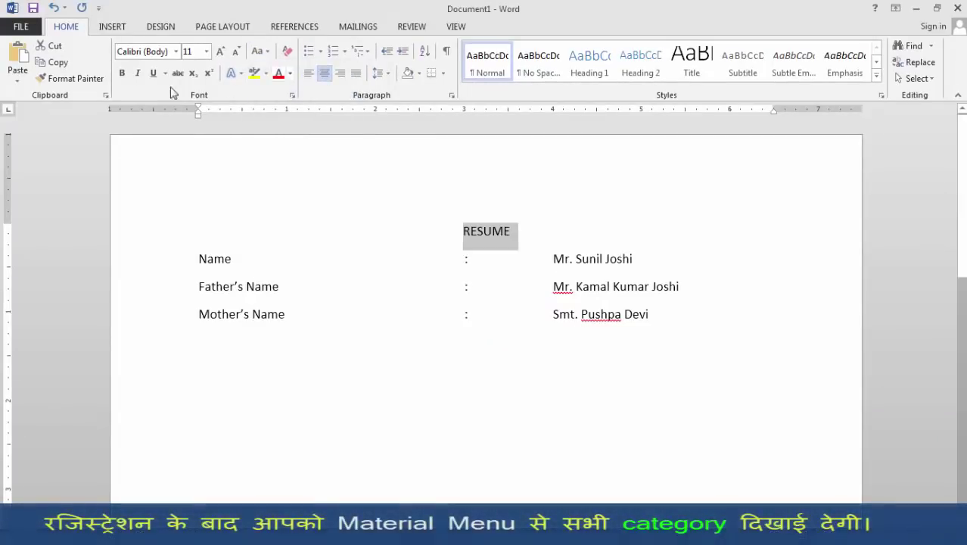
pyautogui.click(121, 73)
pyautogui.click(220, 51)
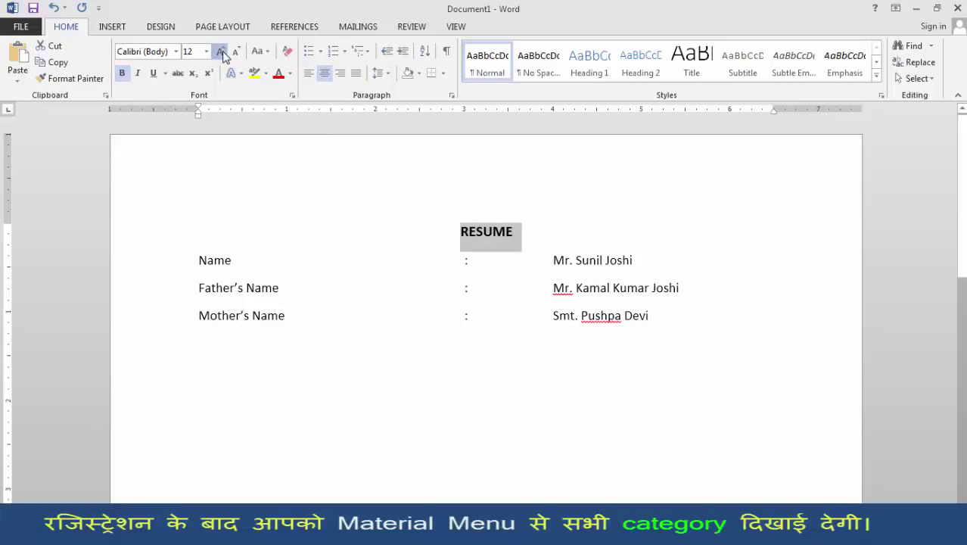
pyautogui.click(220, 52)
pyautogui.click(220, 51)
pyautogui.click(220, 52)
pyautogui.click(153, 73)
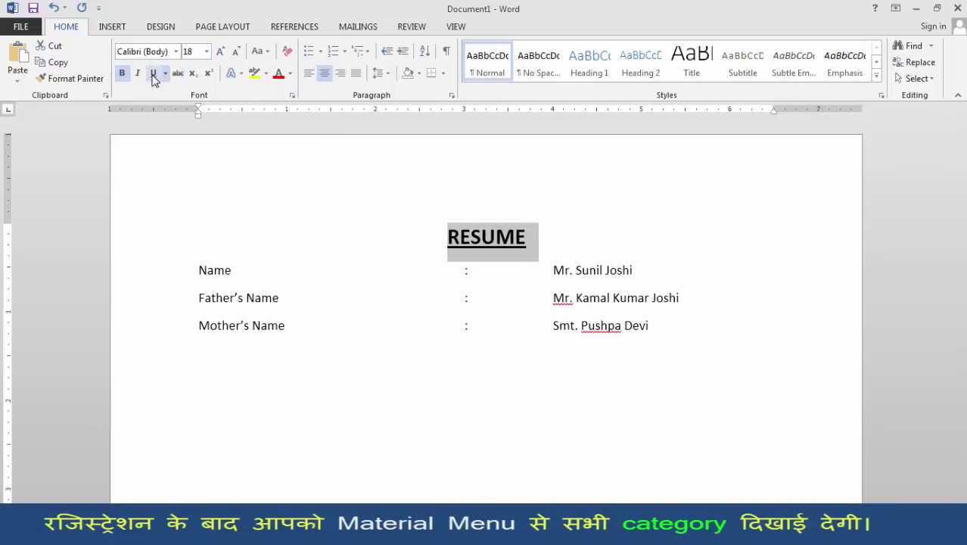
pyautogui.click(662, 333)
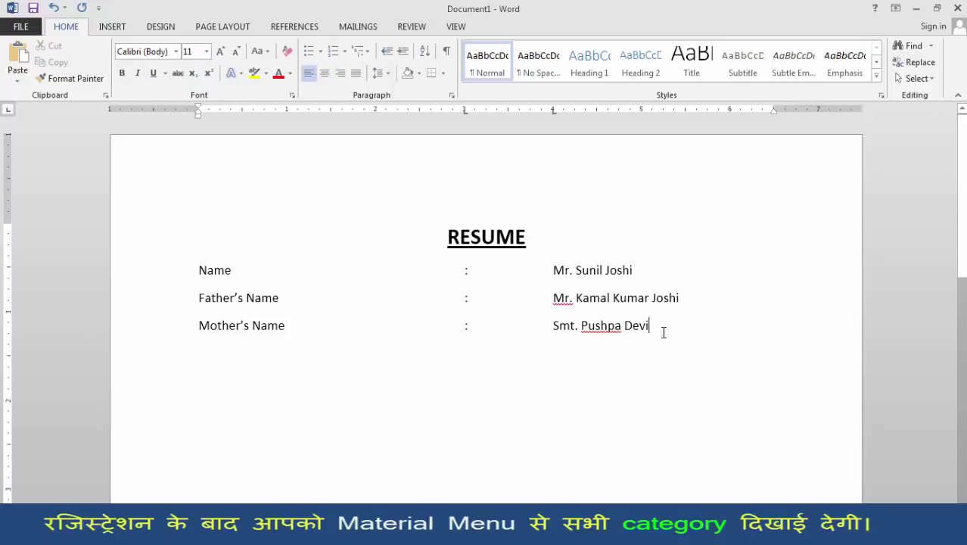
pyautogui.press('Return')
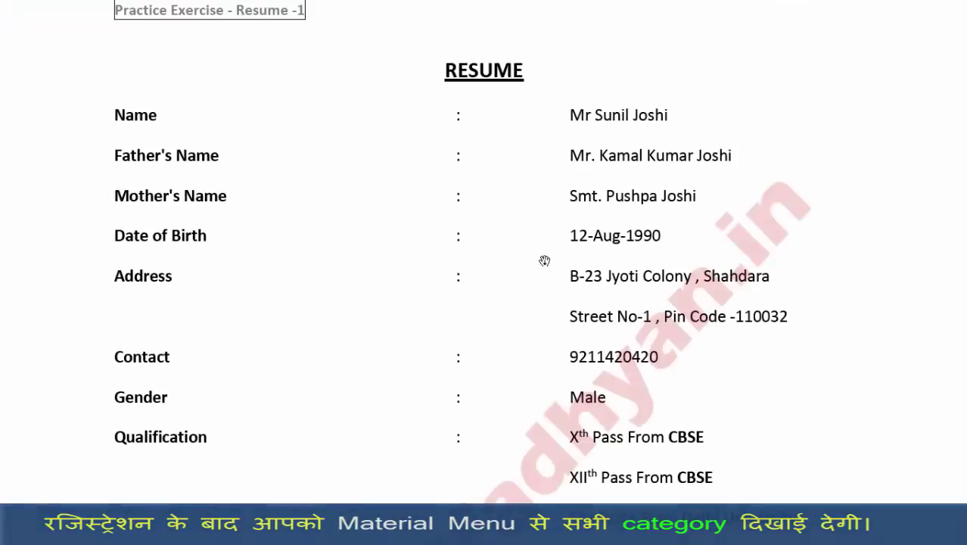
# Step: Scroll the reference resume PDF down to the Qualification and Professional Qualification rows
pyautogui.scroll(-1, 638, 275)
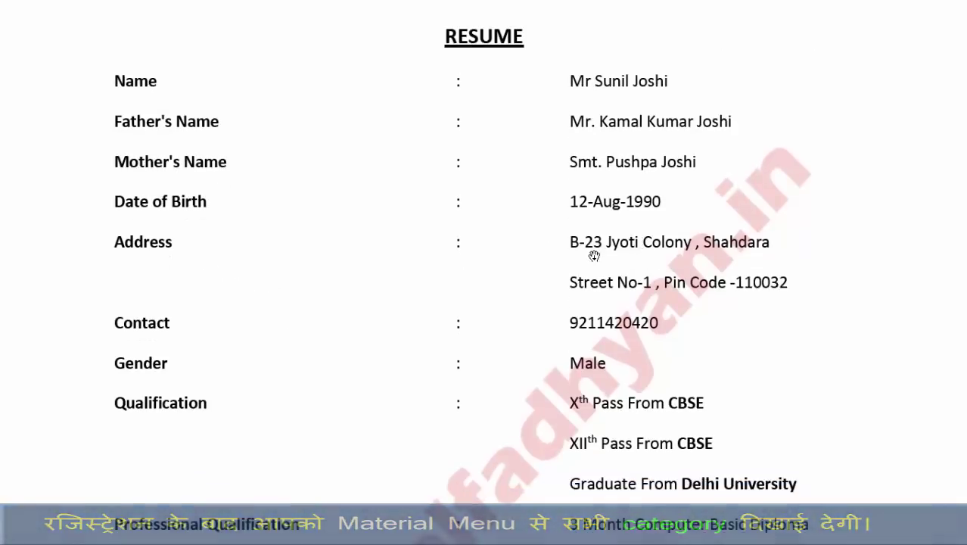
pyautogui.scroll(-2, 583, 255)
pyautogui.scroll(-2, 594, 256)
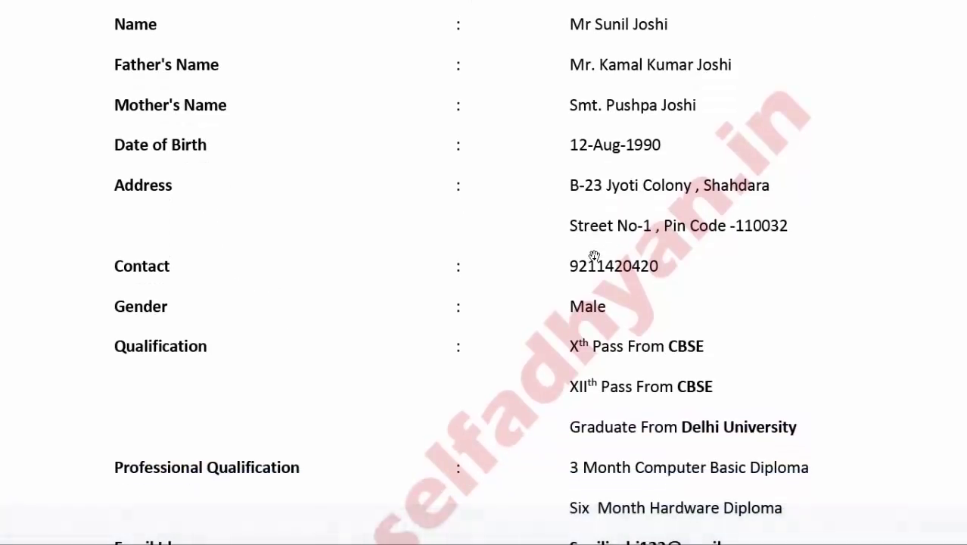
pyautogui.scroll(-1, 594, 256)
pyautogui.scroll(-1, 594, 256)
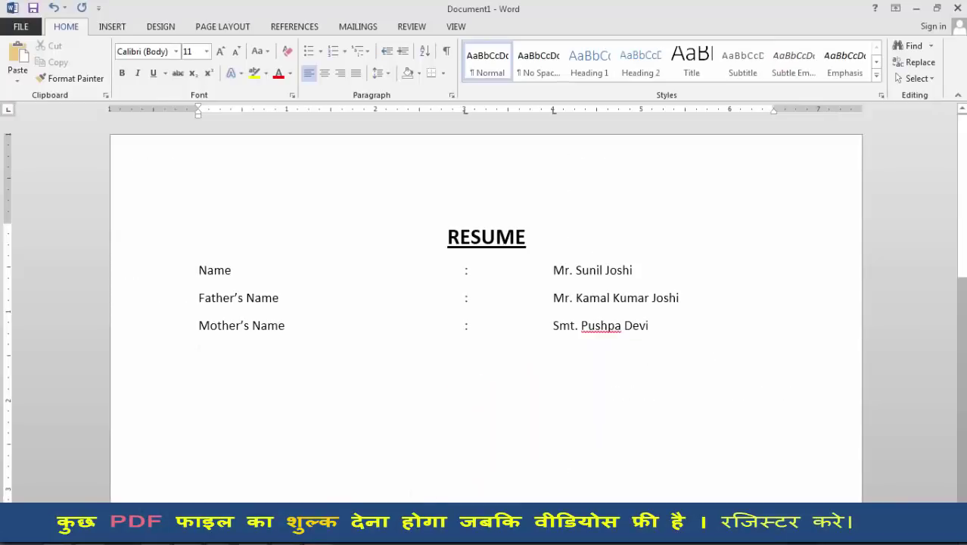
# Step: Add a Qualification line with the tab-aligned value 'Xth Pass'
pyautogui.write('Qualif')
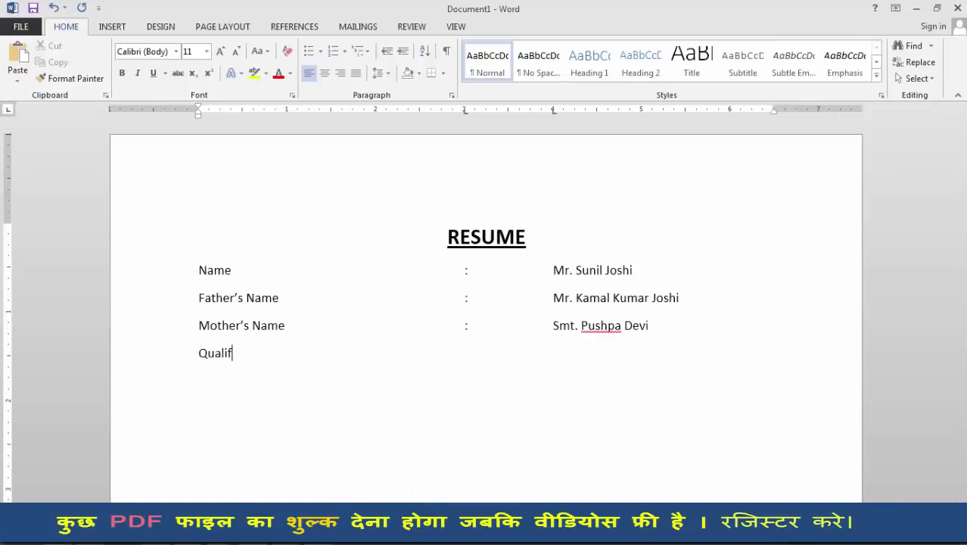
pyautogui.write('ication')
pyautogui.press('Tab')
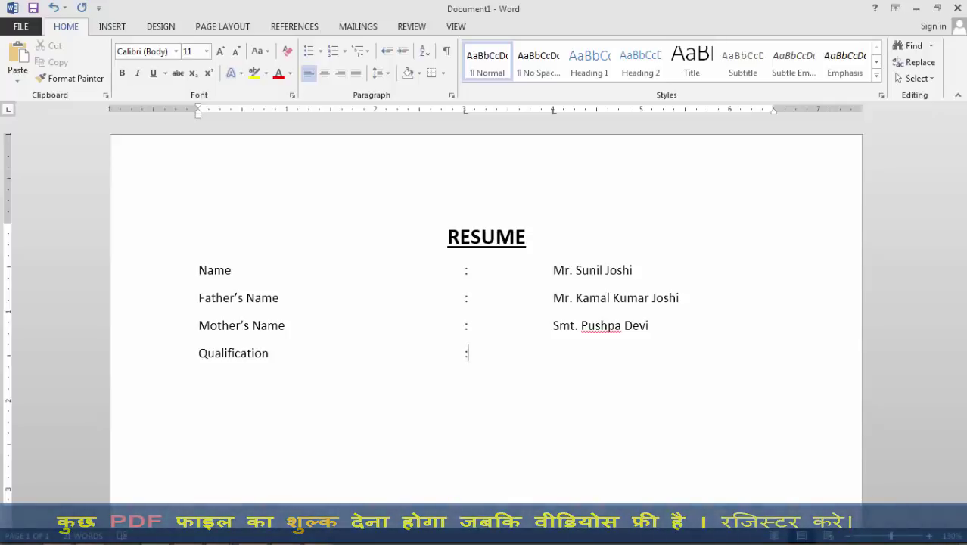
pyautogui.press('Tab')
pyautogui.write('X')
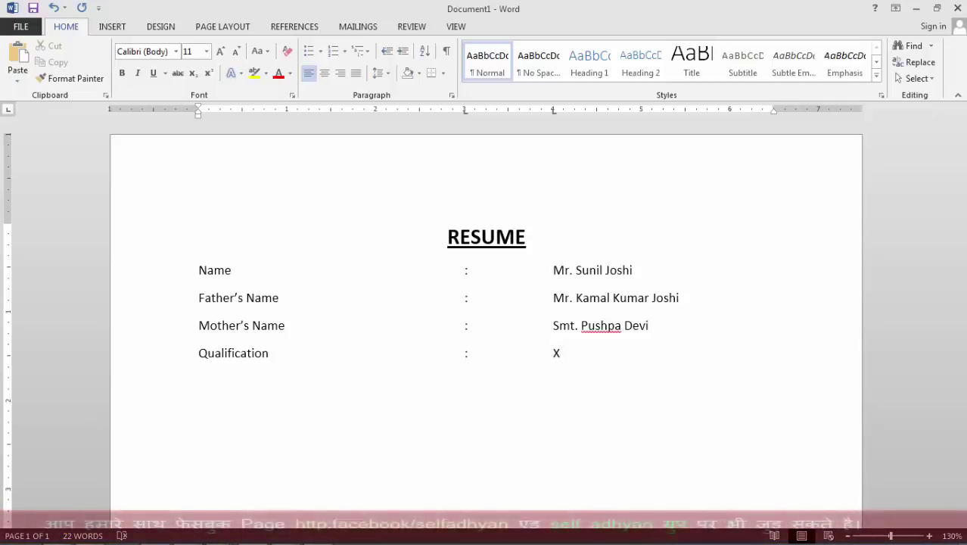
pyautogui.write('th class')
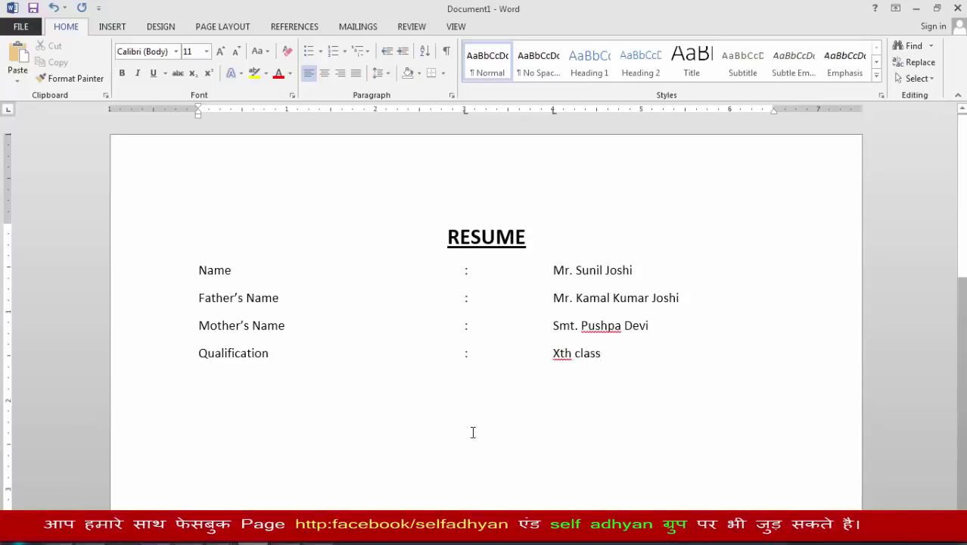
pyautogui.doubleClick(595, 353)
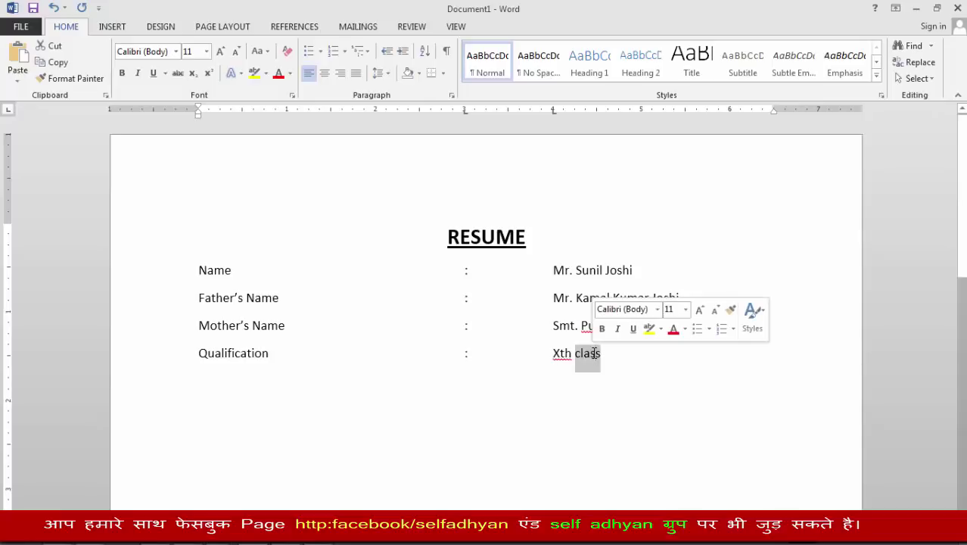
pyautogui.write('Pass')
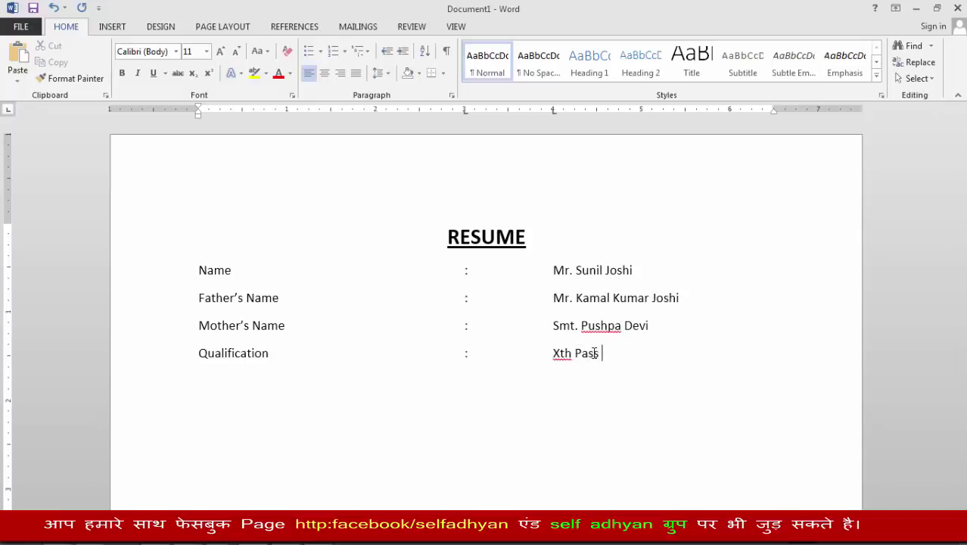
# Step: Make the 'th' of Xth superscript
pyautogui.doubleClick(569, 354)
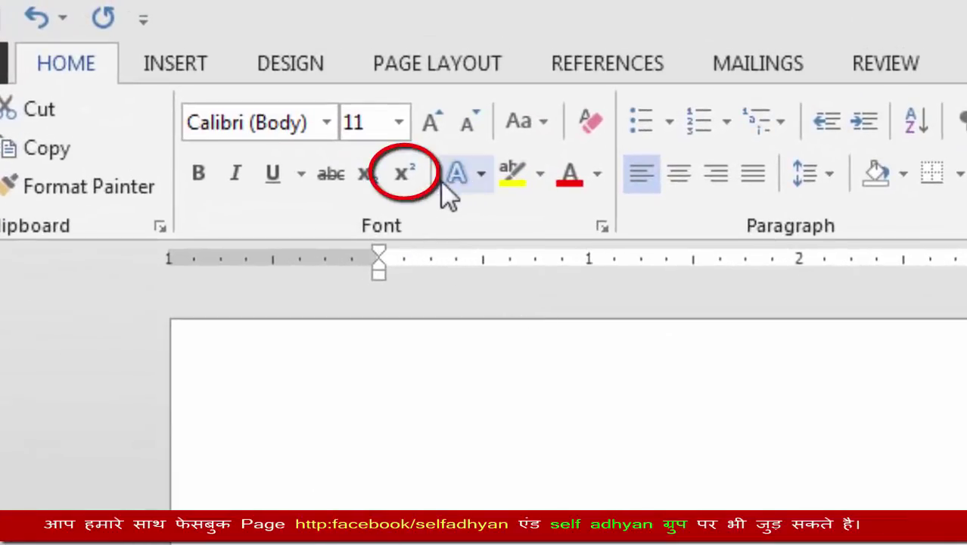
pyautogui.click(401, 174)
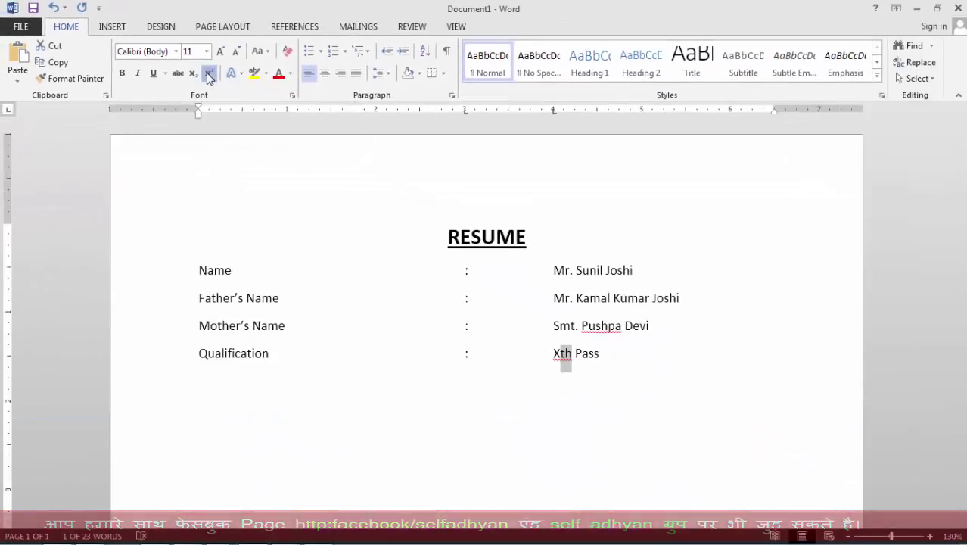
pyautogui.click(475, 250)
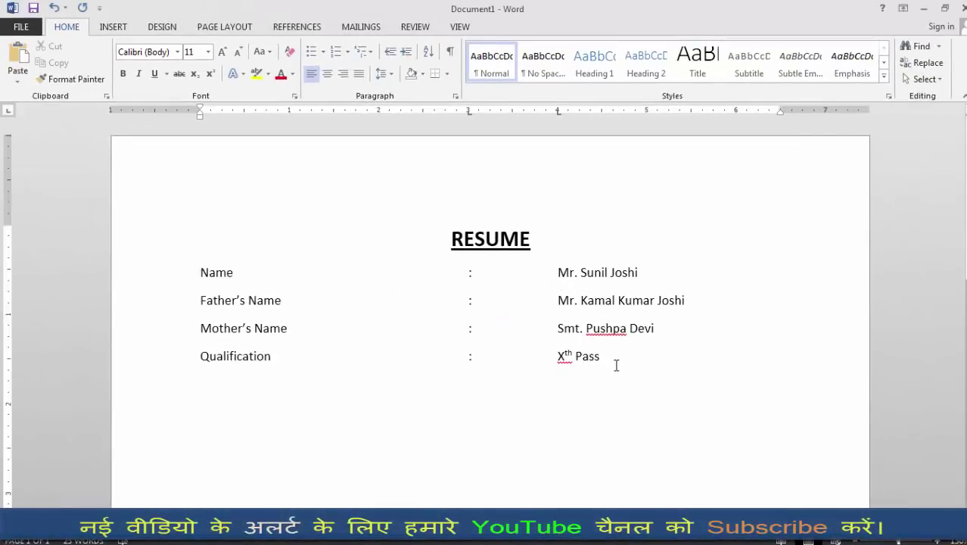
# Step: Add a tab-indented second qualification line reading 'XIIth Pass' below the first
pyautogui.press('Return')
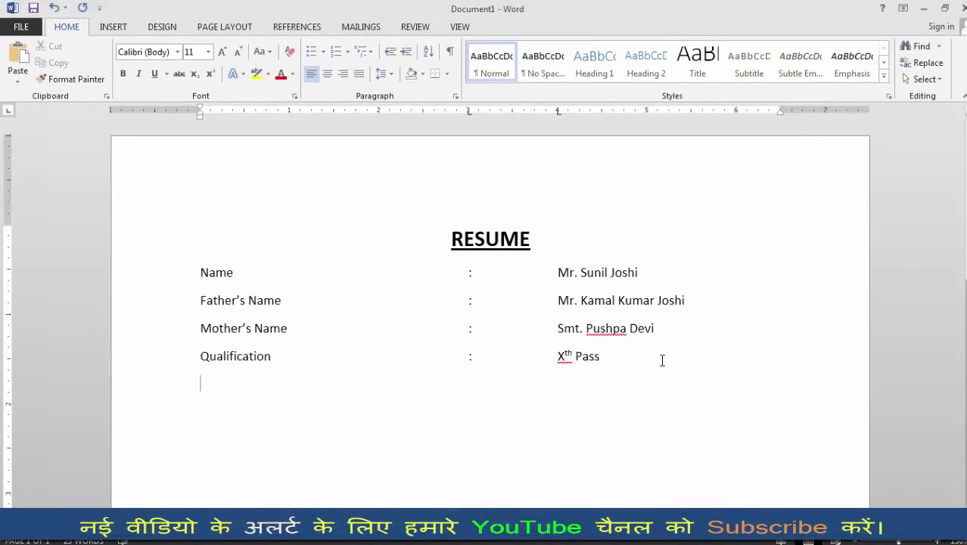
pyautogui.press('Tab')
pyautogui.press('Tab')
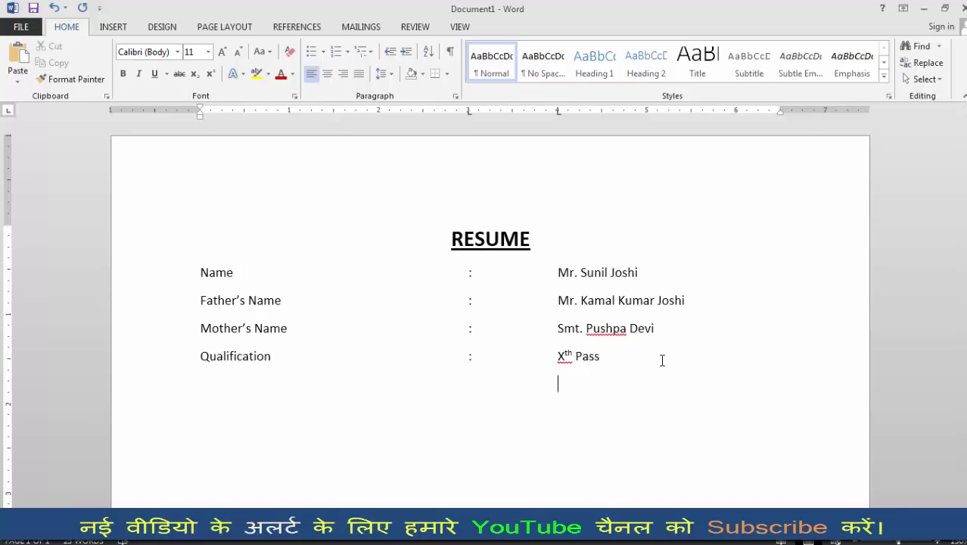
pyautogui.write('th')
pyautogui.write(' class')
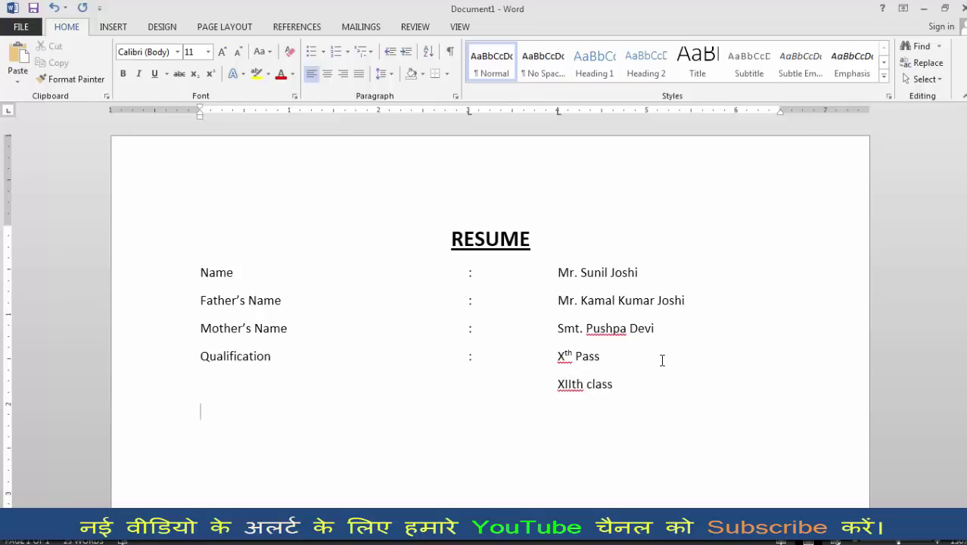
pyautogui.press('BackSpace')
pyautogui.press('BackSpace')
pyautogui.press('BackSpace')
pyautogui.write('Pass')
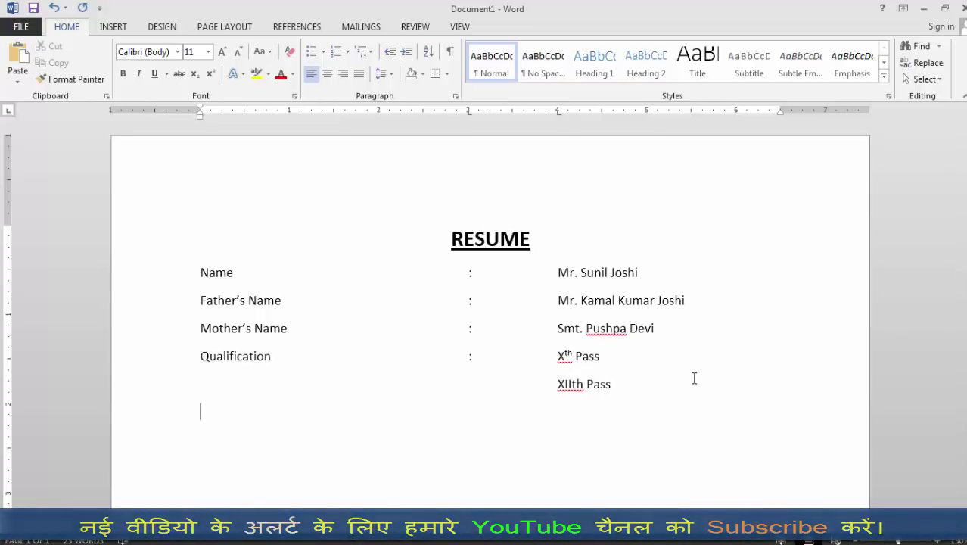
# Step: Extend the first line to 'Xth Pass in 2002' and complete the second as 'XIIth Pass 2010'
pyautogui.click(669, 357)
pyautogui.write('in')
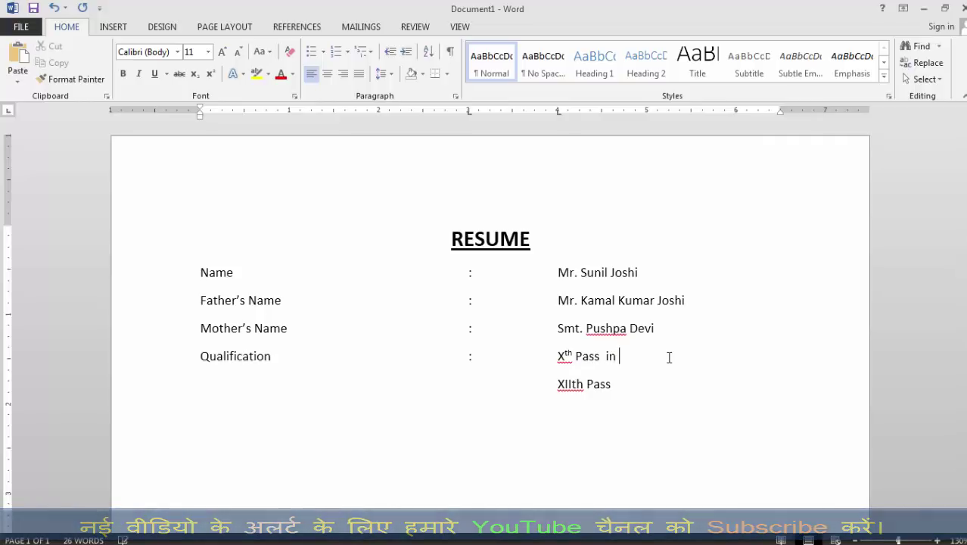
pyautogui.write(' 2002')
pyautogui.press('Down')
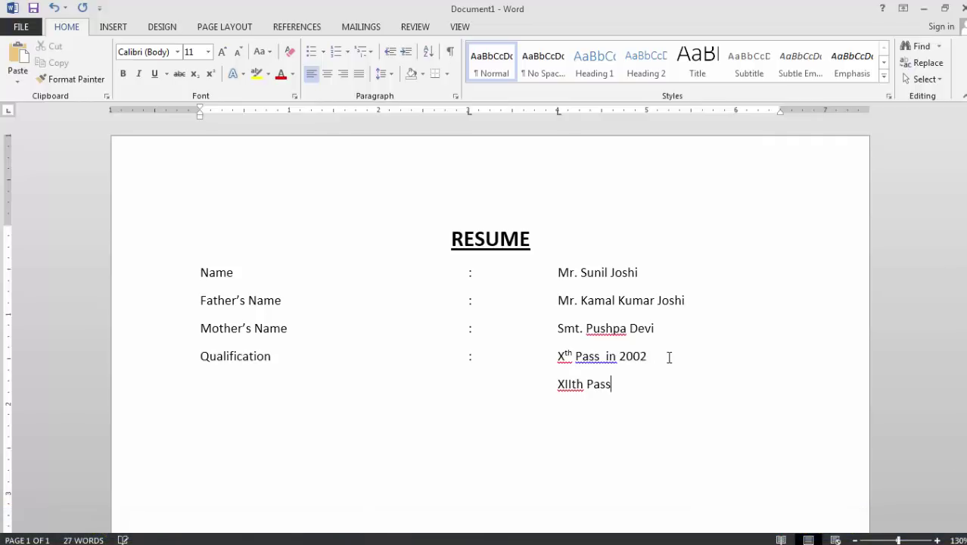
pyautogui.write('010')
pyautogui.click(603, 356)
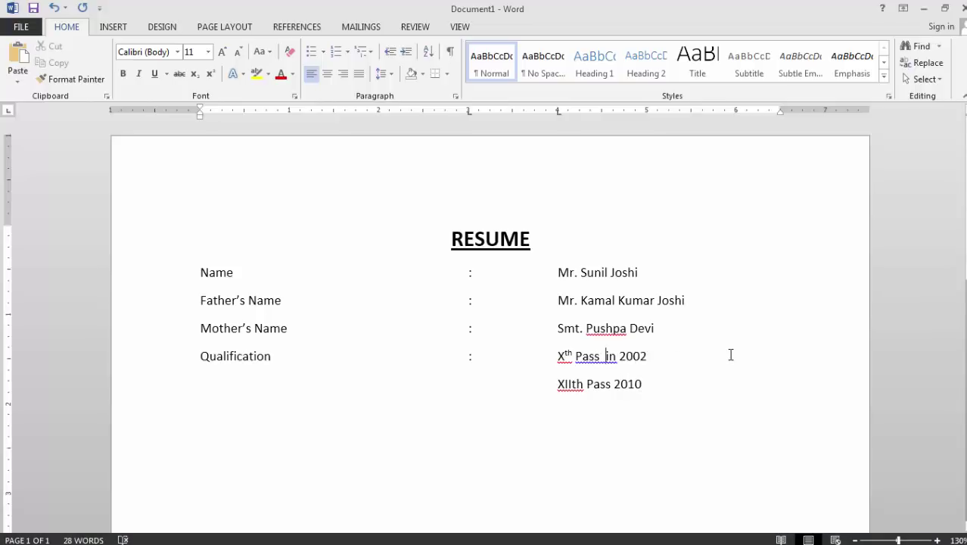
pyautogui.press('BackSpace')
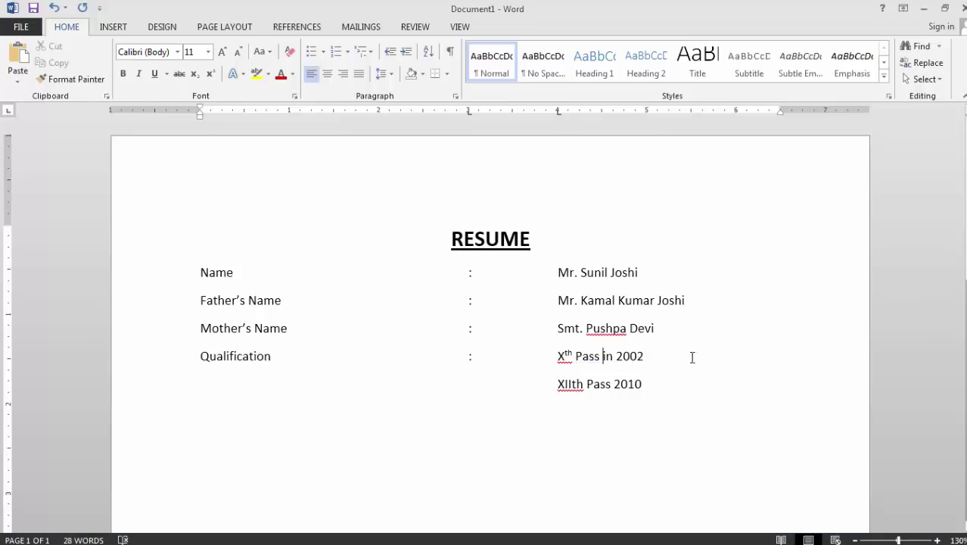
pyautogui.click(655, 388)
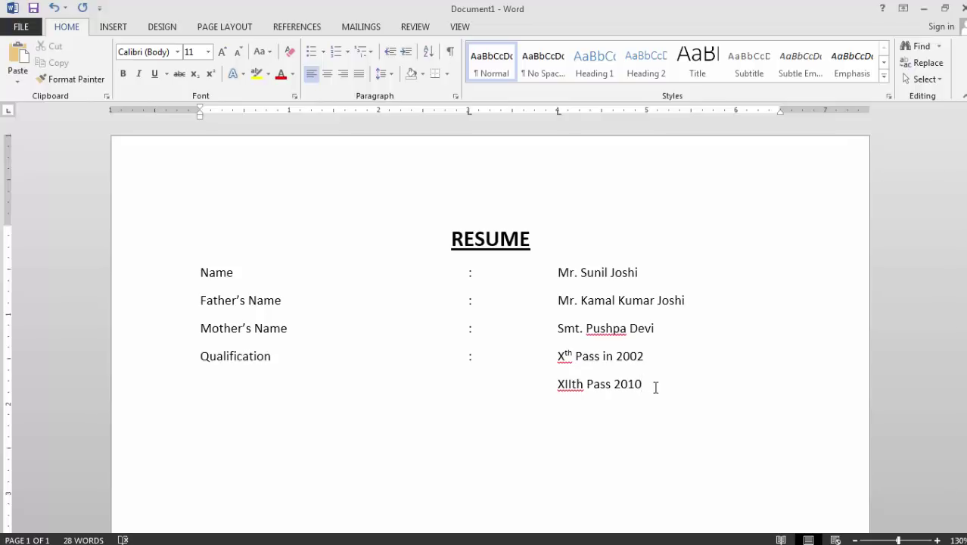
# Step: Spell-check with F7, adding XIIth, Xth and the person's name to the dictionary
pyautogui.press('F7')
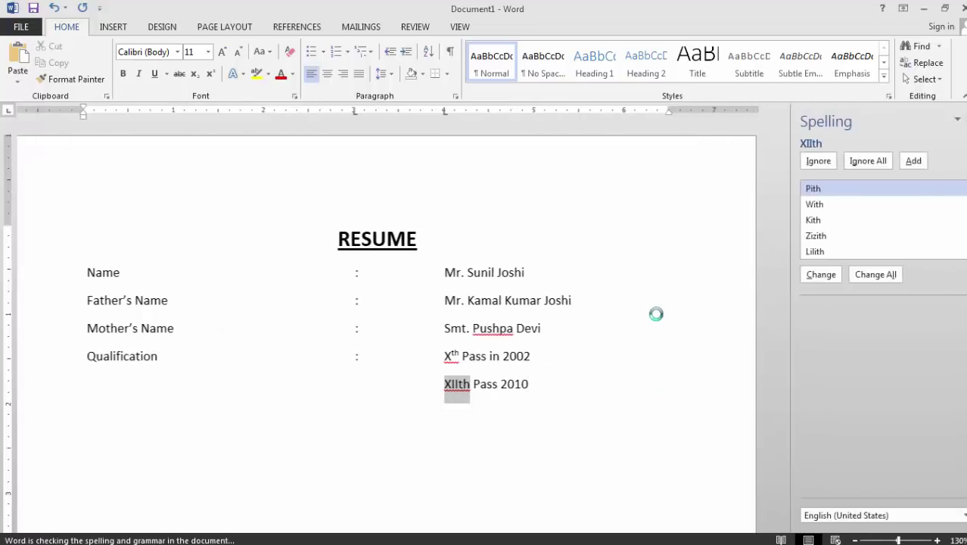
pyautogui.click(900, 160)
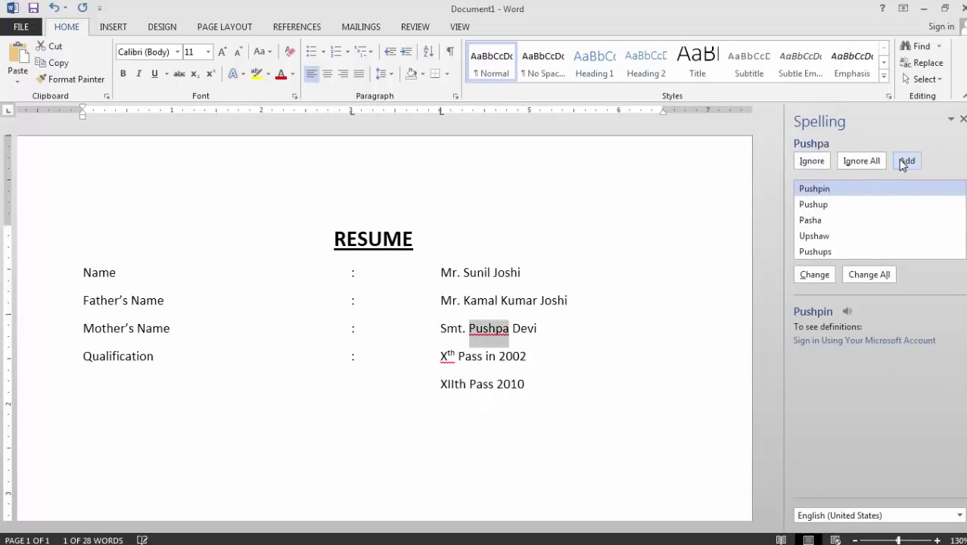
pyautogui.click(900, 159)
pyautogui.click(900, 160)
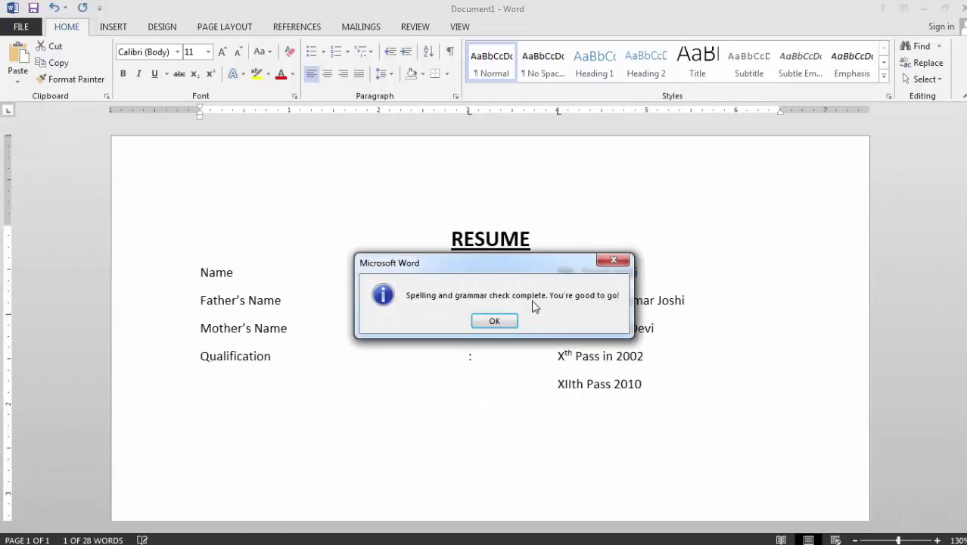
pyautogui.click(495, 321)
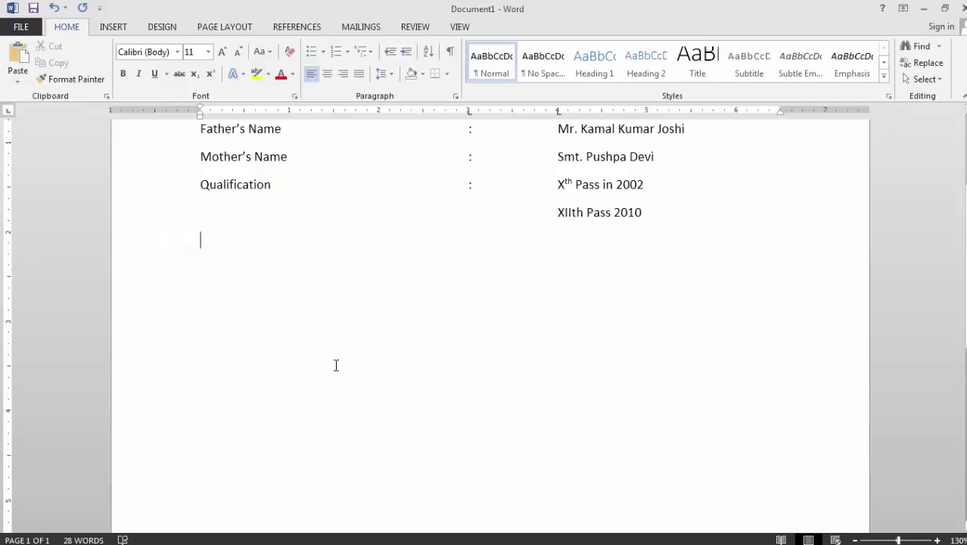
# Step: Type a row of hyphens and undo the automatic border so a plain hyphen line remains
pyautogui.write('-')
pyautogui.write('------------------------------')
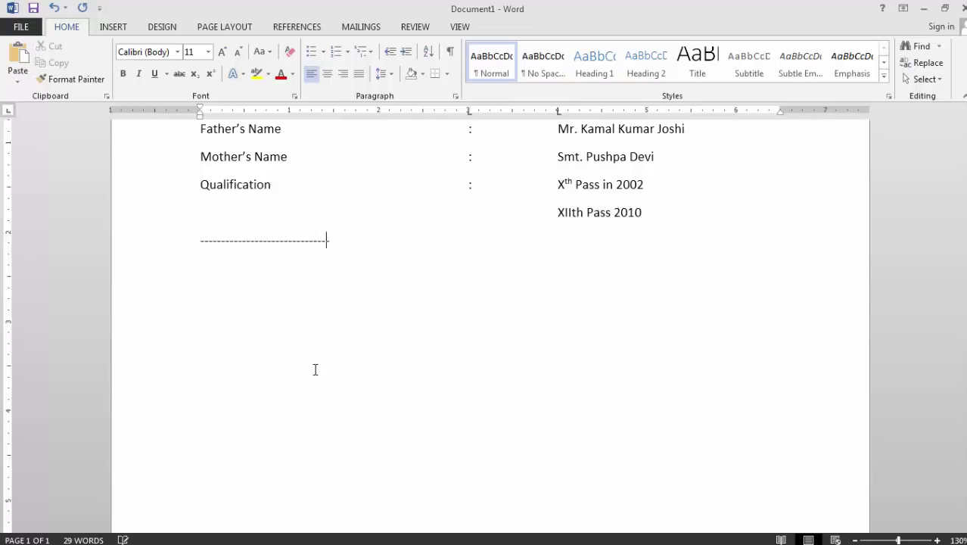
pyautogui.write('----------------------------------------------------------')
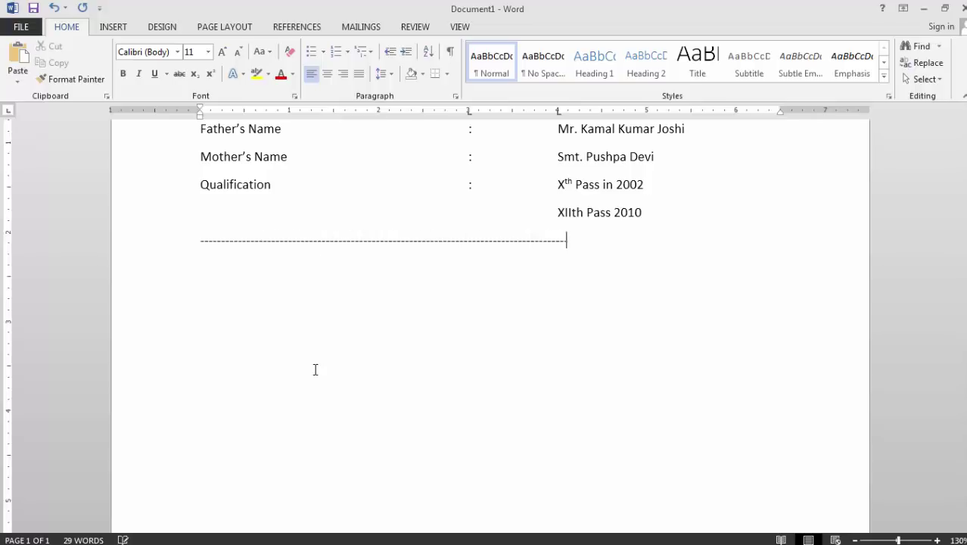
pyautogui.write('------------------------------------')
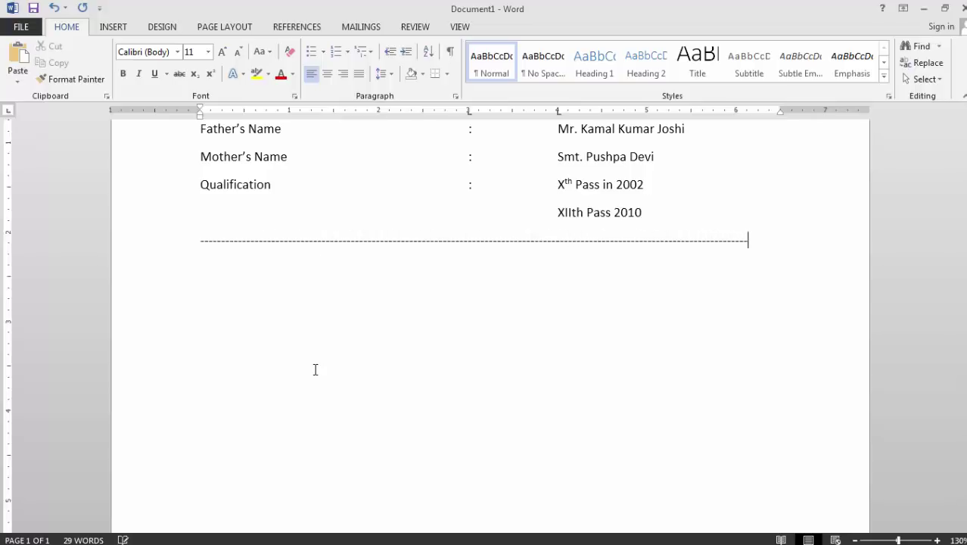
pyautogui.write('-')
pyautogui.press('Return')
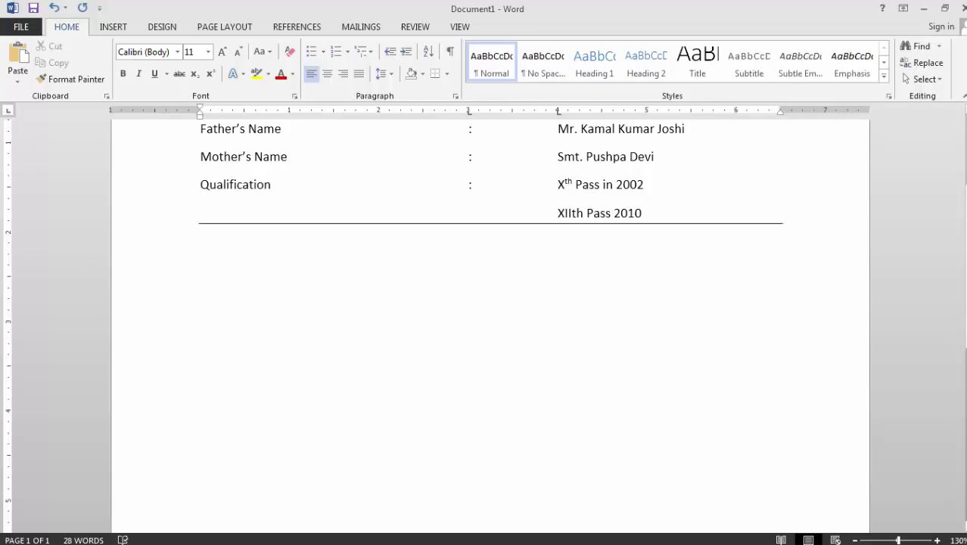
pyautogui.hotkey('ctrl', 'z')
# Step: Add a bold dotted border from asterisks and a double border from ===, discarding the wavy tilde border
pyautogui.write('**')
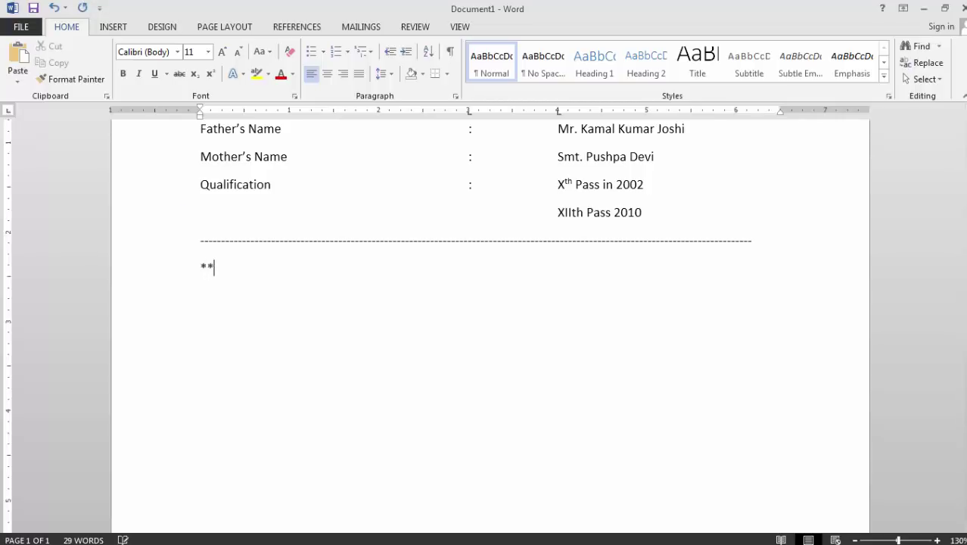
pyautogui.press('Return')
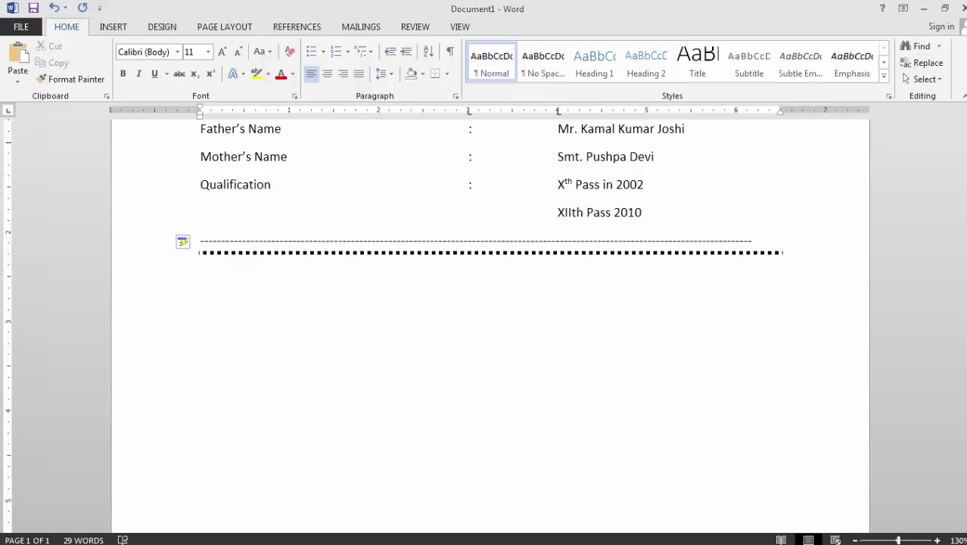
pyautogui.write('~~~')
pyautogui.press('Return')
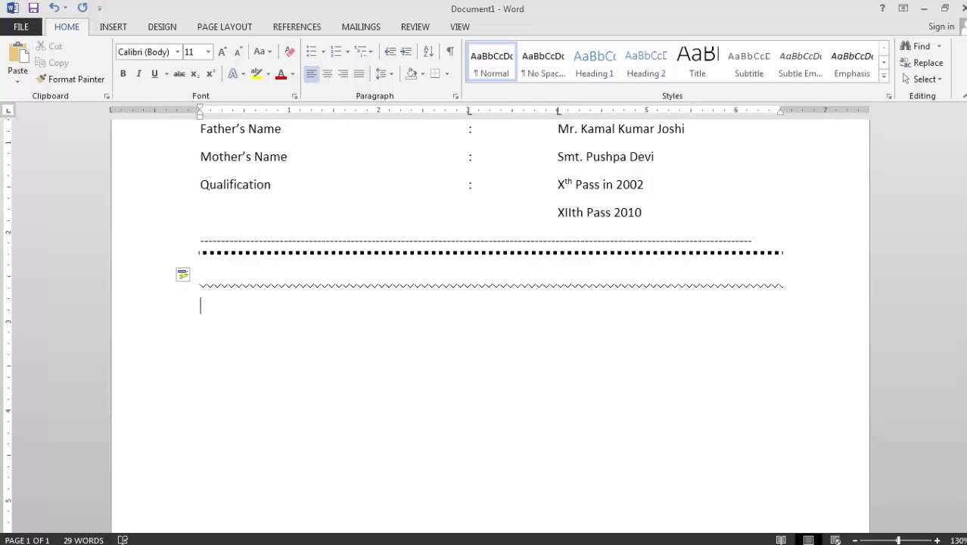
pyautogui.hotkey('ctrl', 'z')
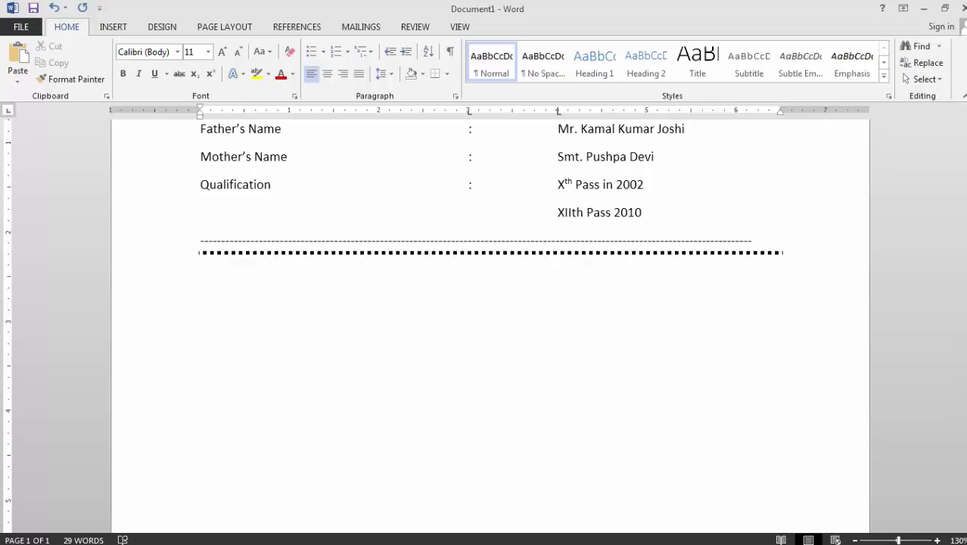
pyautogui.write('==')
pyautogui.write('=')
pyautogui.press('Return')
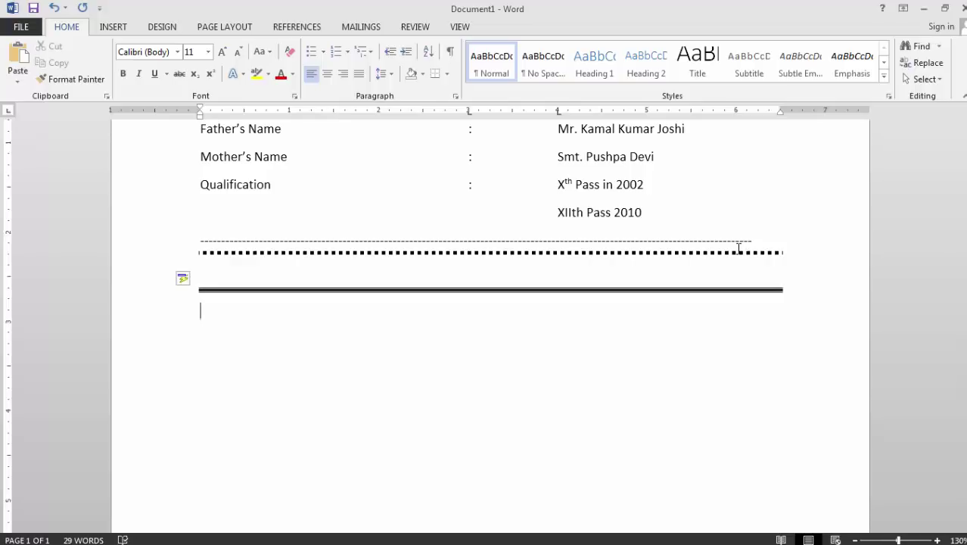
pyautogui.scroll(4, 607, 304)
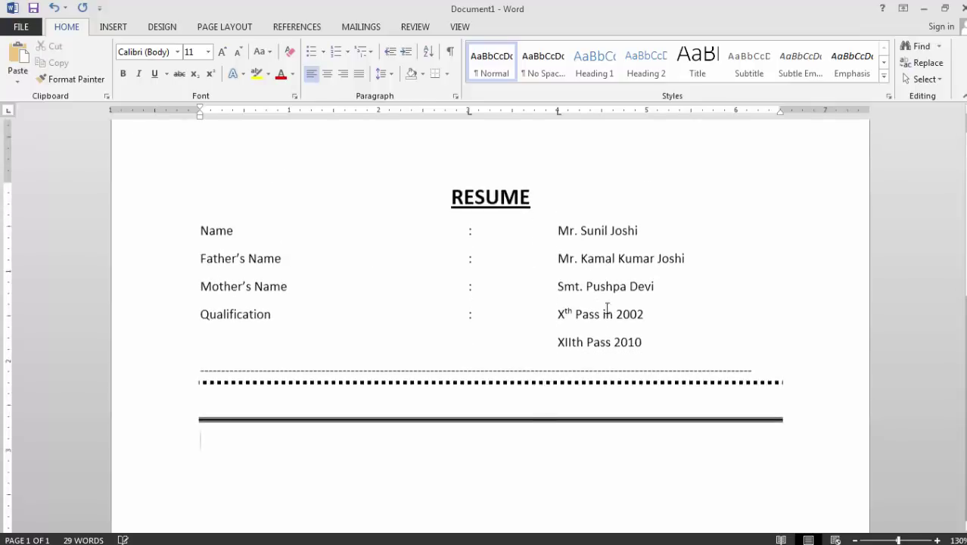